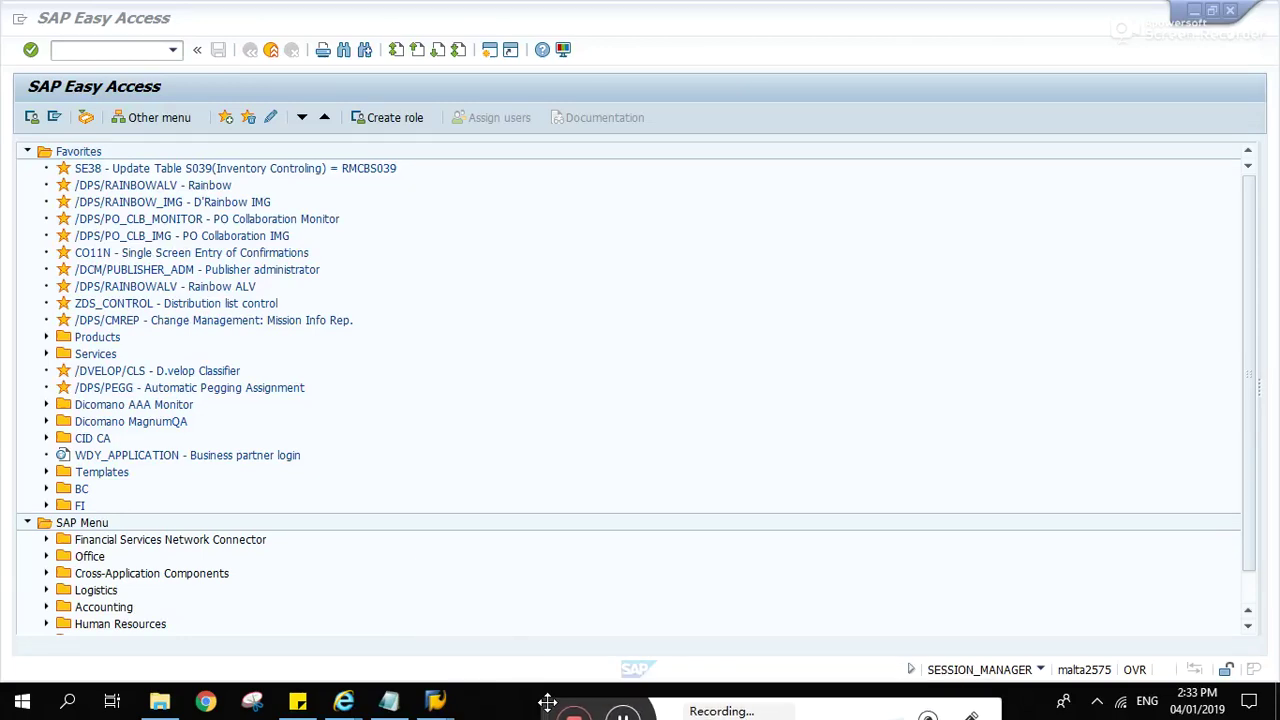
# Activate the SAP window and launch the Display Material transaction MM03.
pyautogui.click(157, 55)
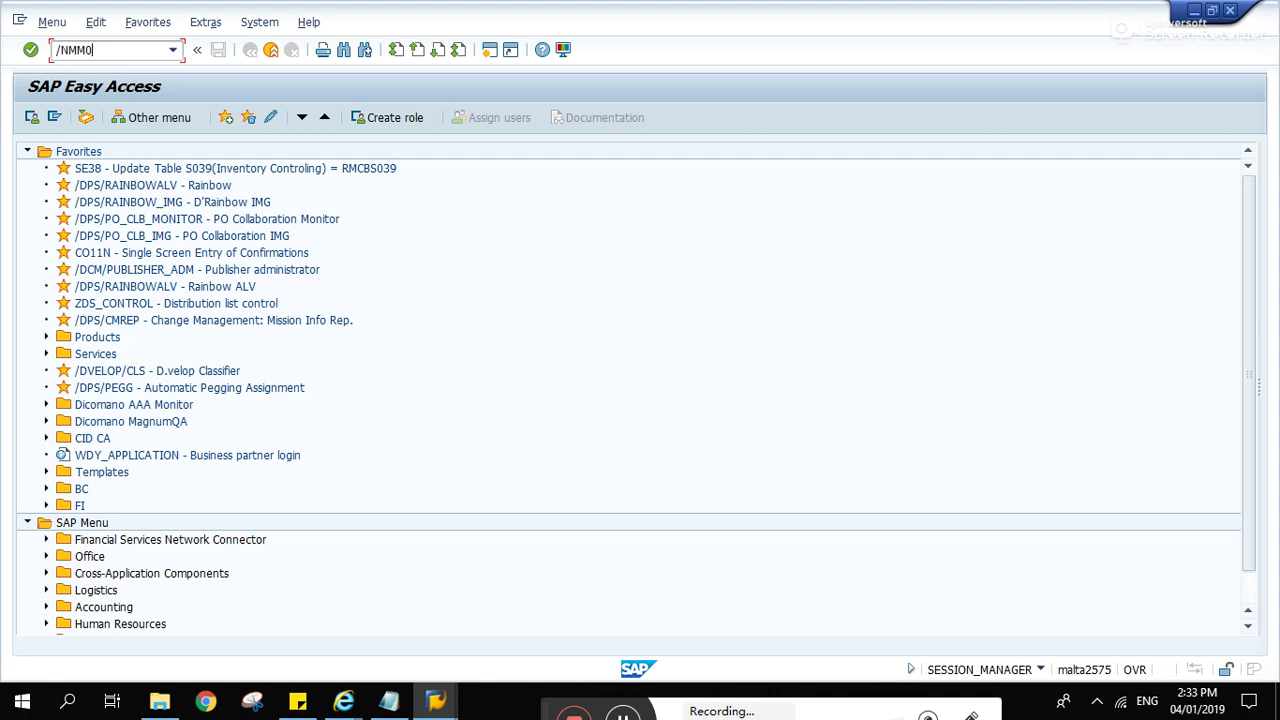
pyautogui.write('3')
pyautogui.press('Return')
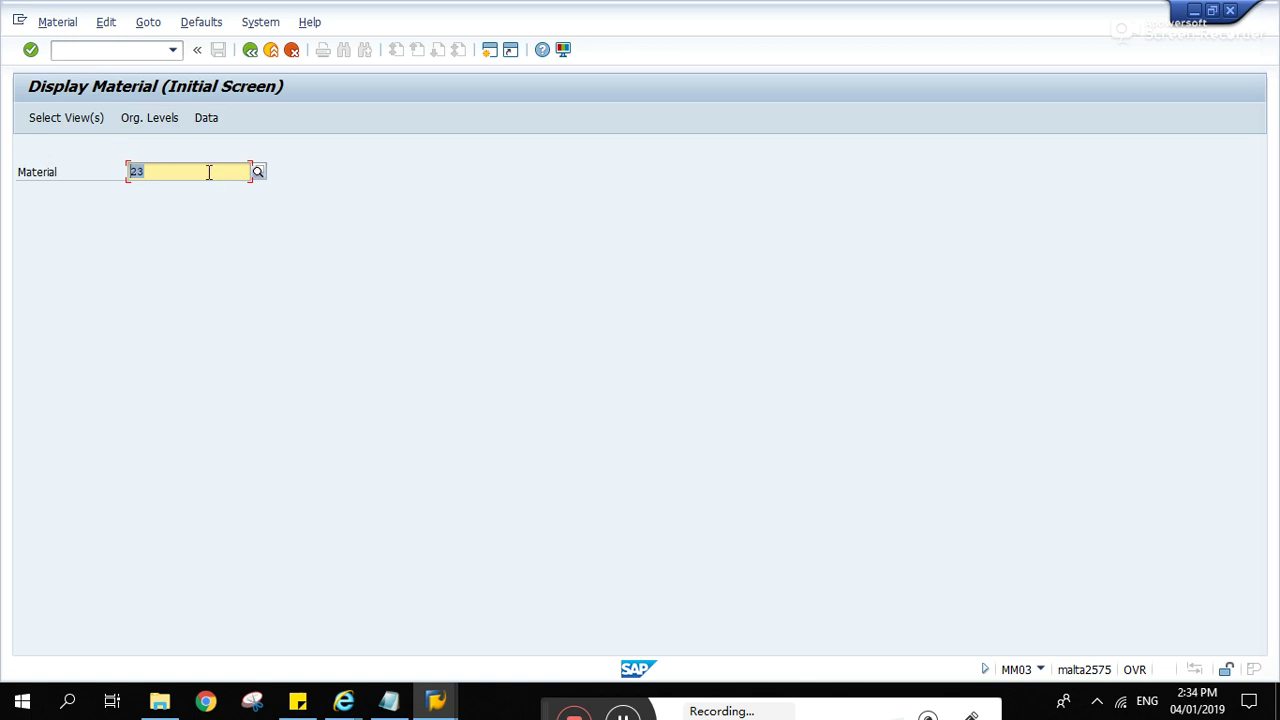
# Open material 23 in Display Material with the Basic Data 1 view.
pyautogui.press('Return')
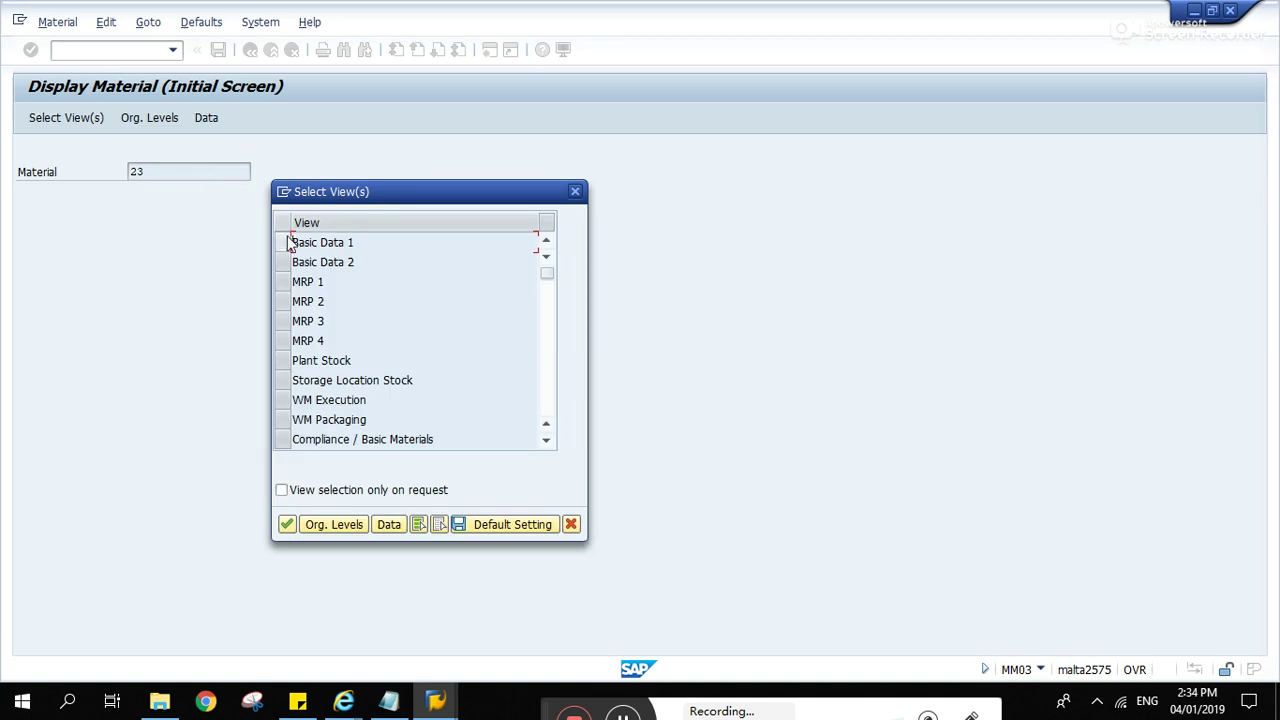
pyautogui.click(284, 242)
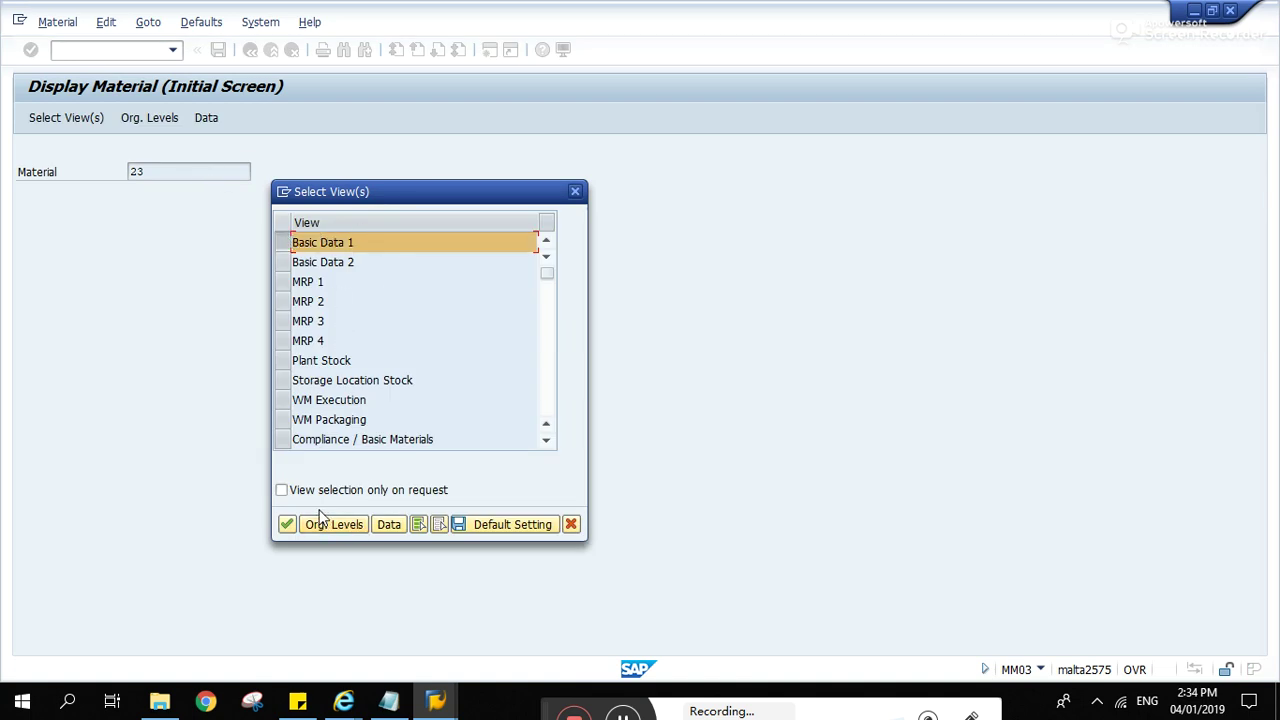
pyautogui.click(287, 525)
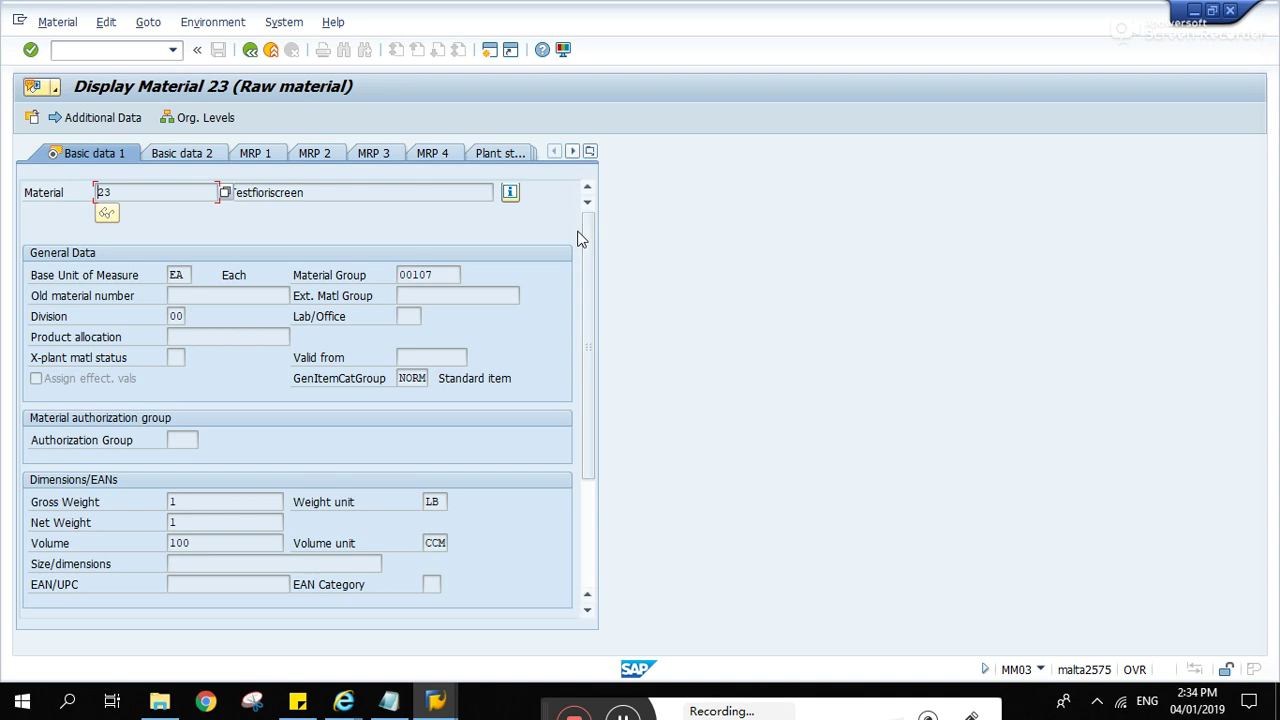
# Select material 23's description field and bring up its field help.
pyautogui.click(320, 192)
pyautogui.moveTo(340, 192); pyautogui.dragTo(136, 192)
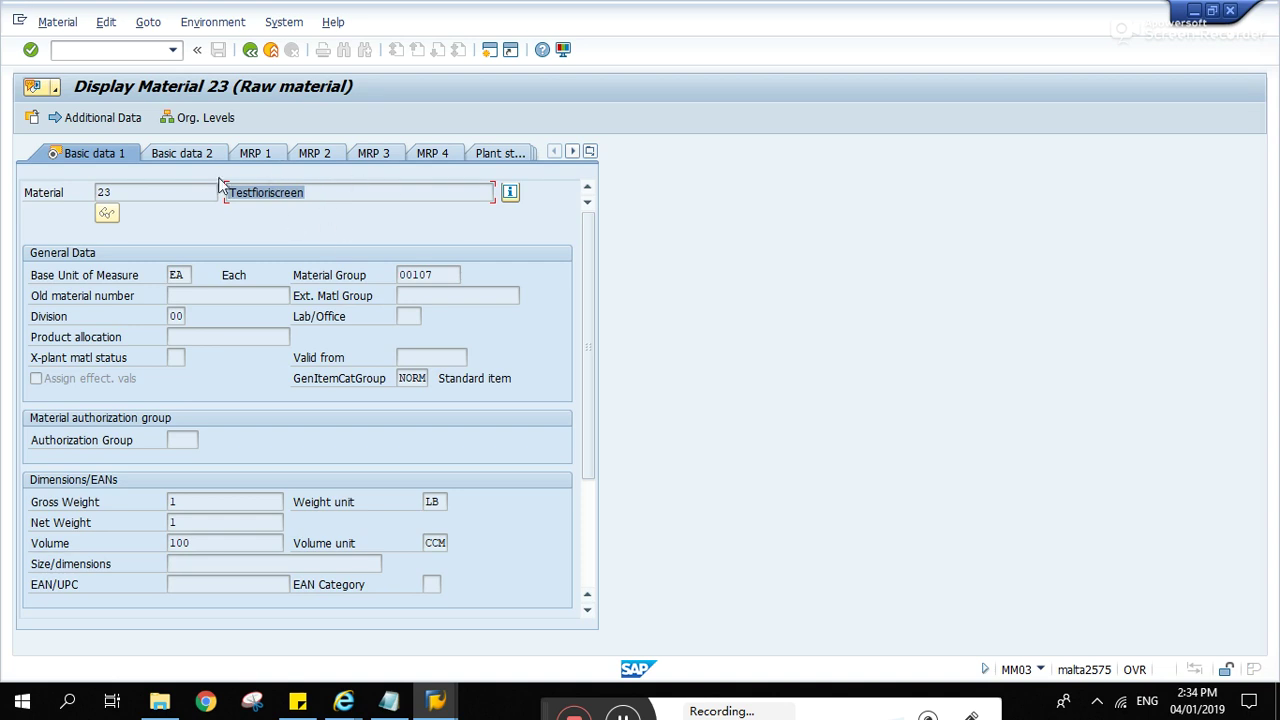
pyautogui.click(346, 190)
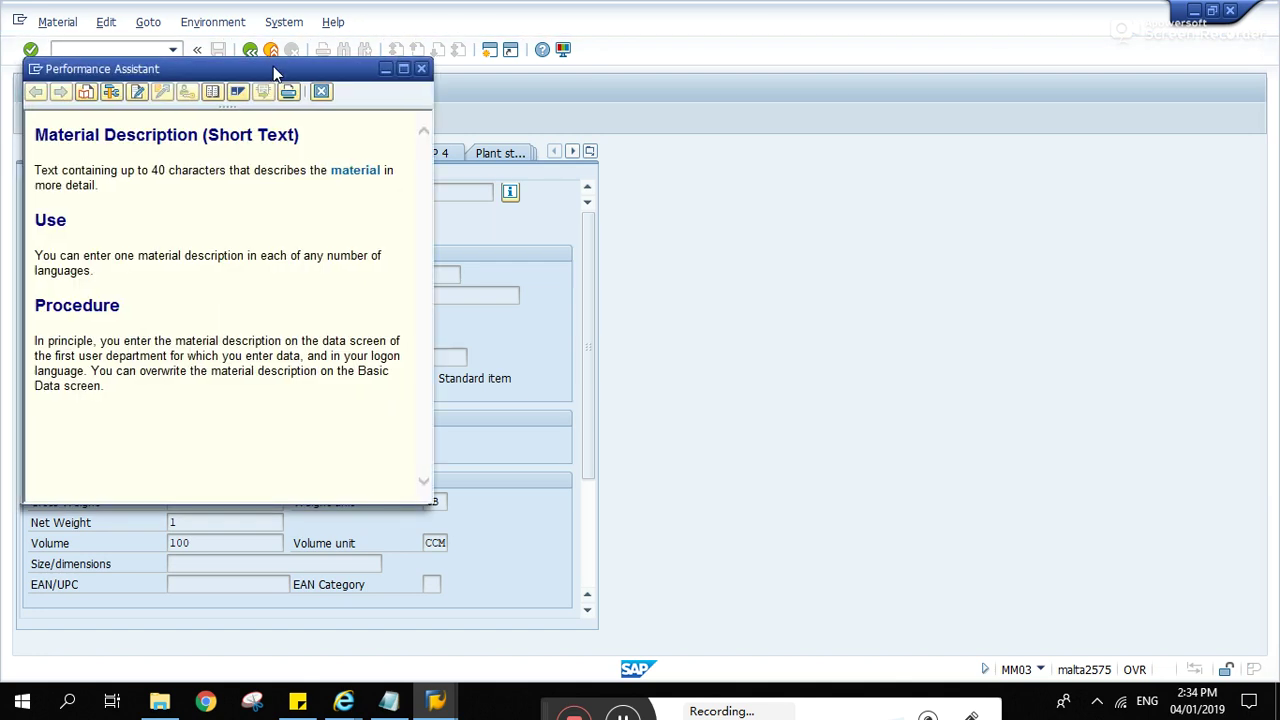
pyautogui.moveTo(262, 68); pyautogui.dragTo(680, 115)
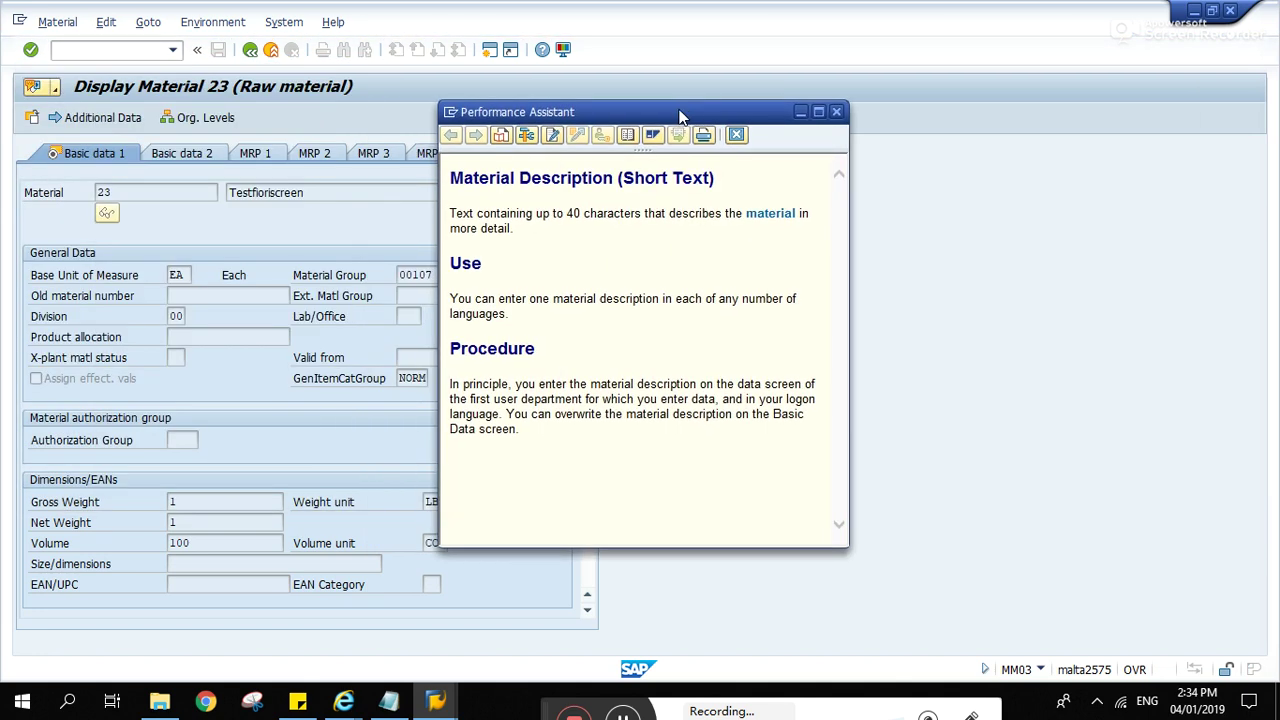
# Read the field's technical details (table MAKT, field MAKTX), then close the help windows.
pyautogui.click(526, 134)
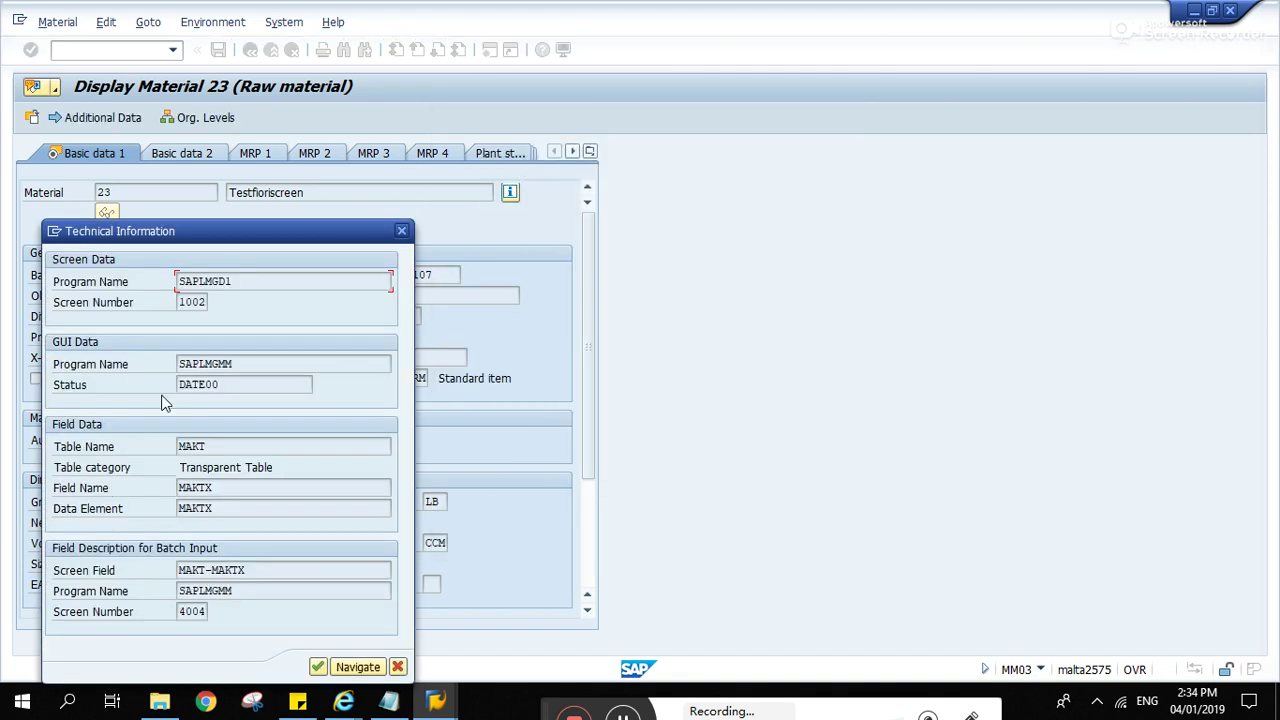
pyautogui.moveTo(268, 231); pyautogui.dragTo(615, 181)
pyautogui.moveTo(605, 400); pyautogui.dragTo(452, 385)
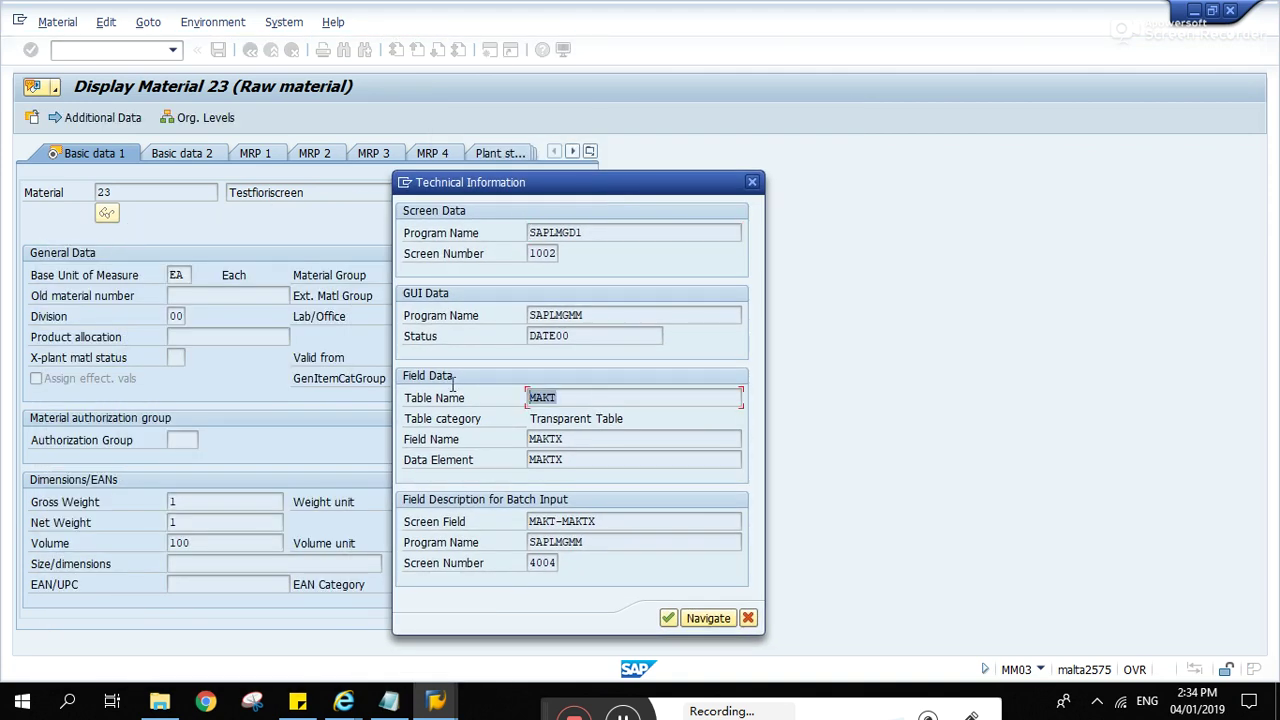
pyautogui.moveTo(562, 521); pyautogui.dragTo(619, 520)
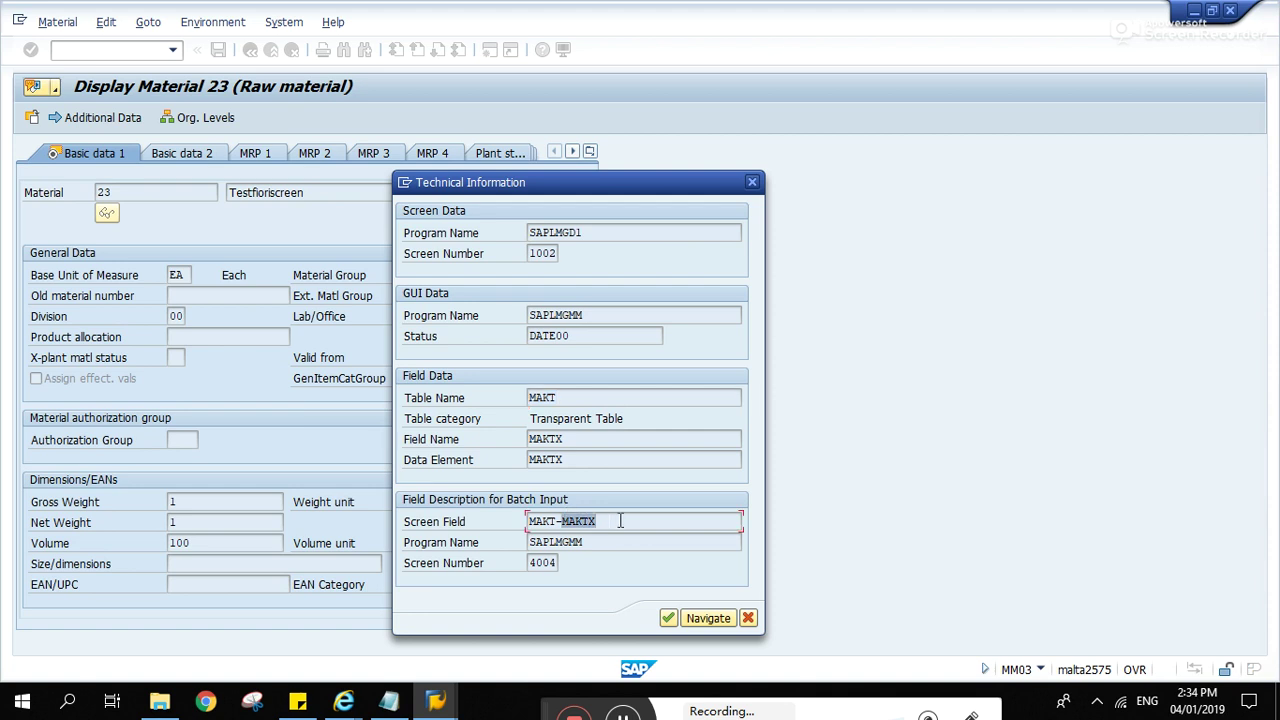
pyautogui.click(620, 521)
pyautogui.click(749, 618)
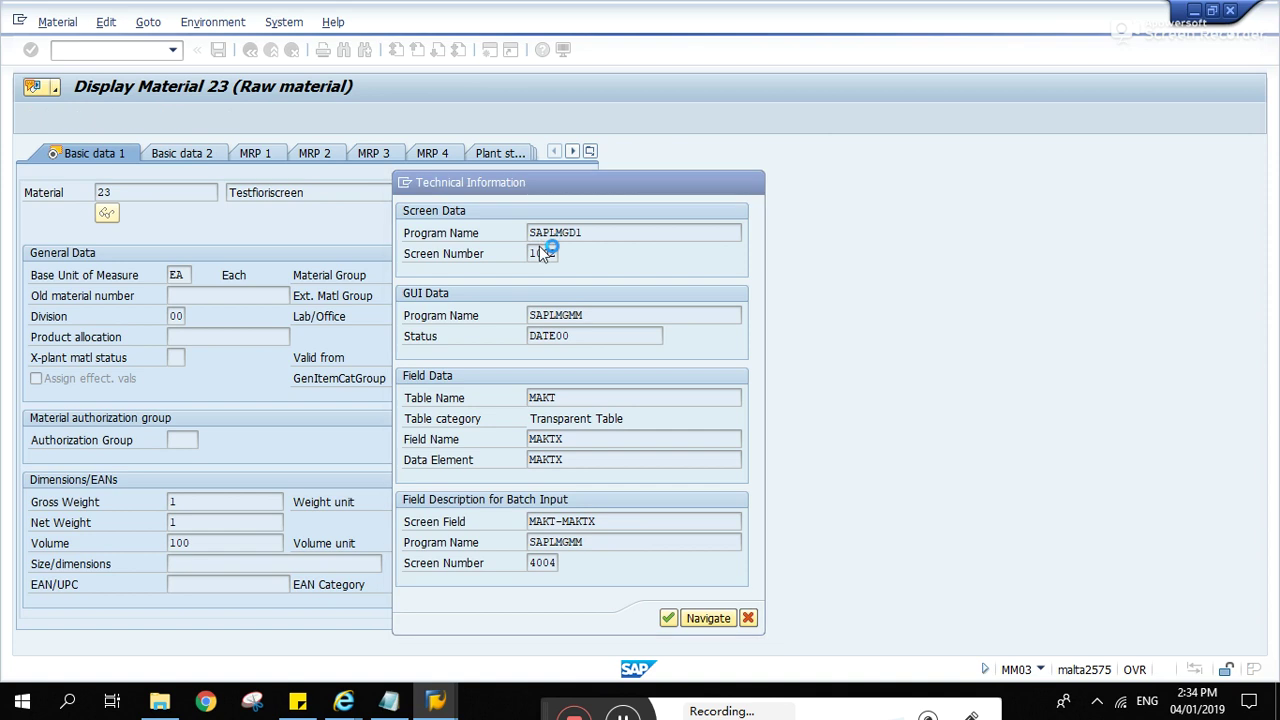
pyautogui.click(736, 134)
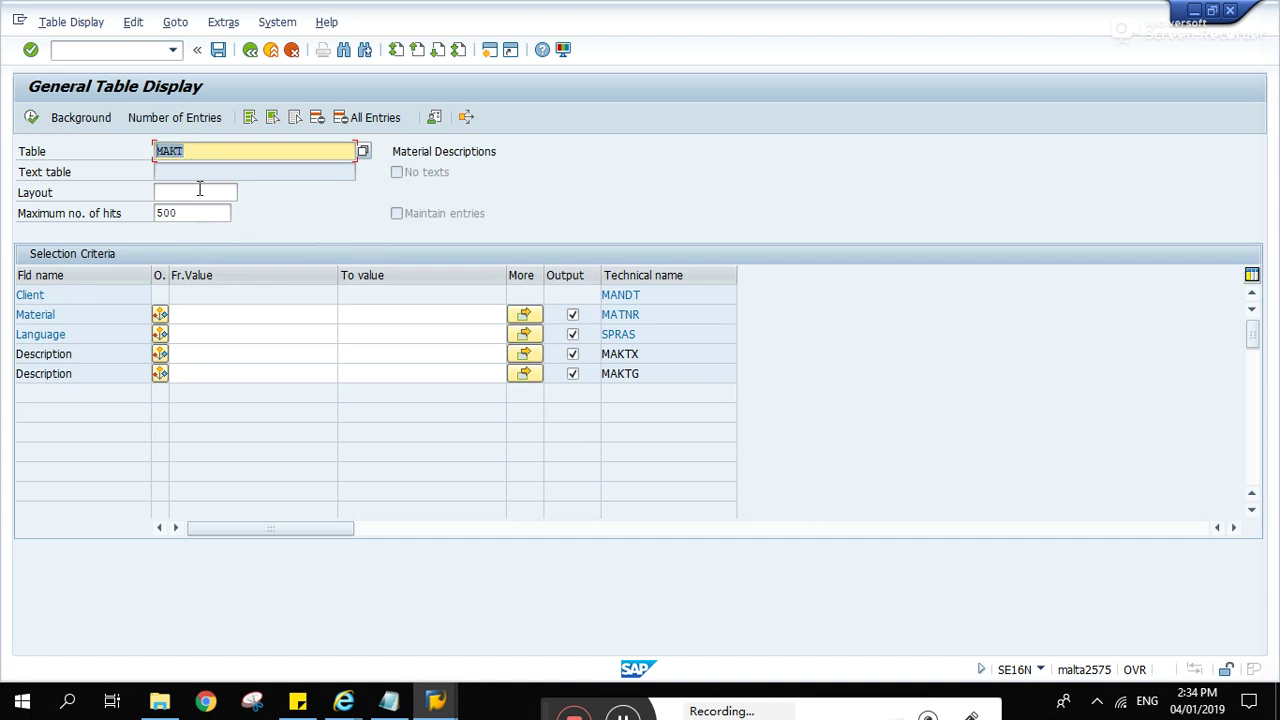
# Query table MAKT in SE16N for material 23, listing its 9 language entries.
pyautogui.click(246, 320)
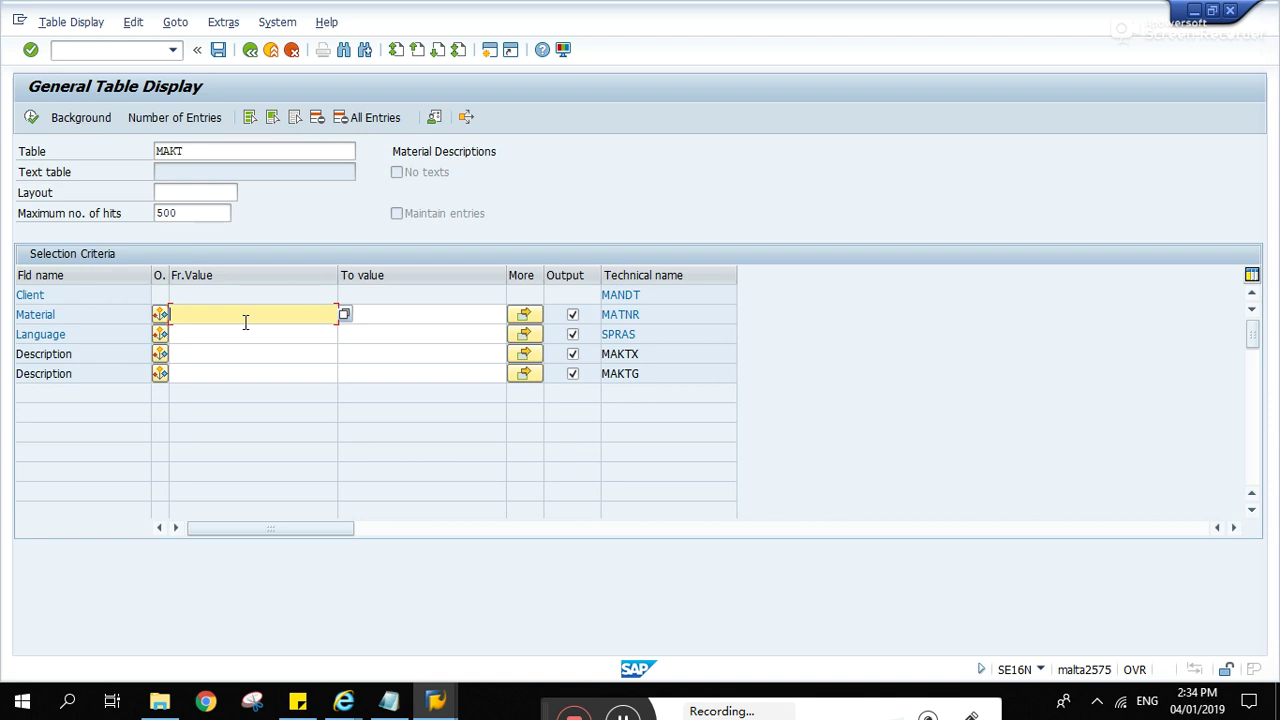
pyautogui.write('23')
pyautogui.click(31, 118)
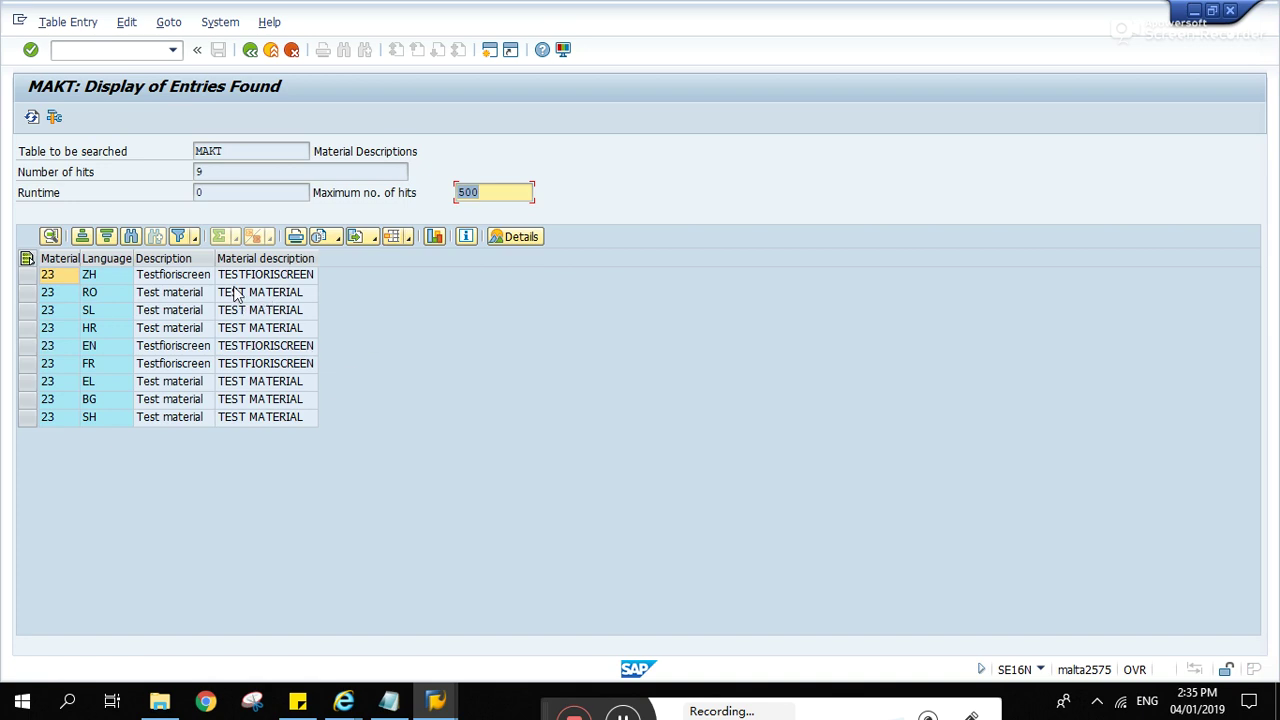
pyautogui.click(292, 276)
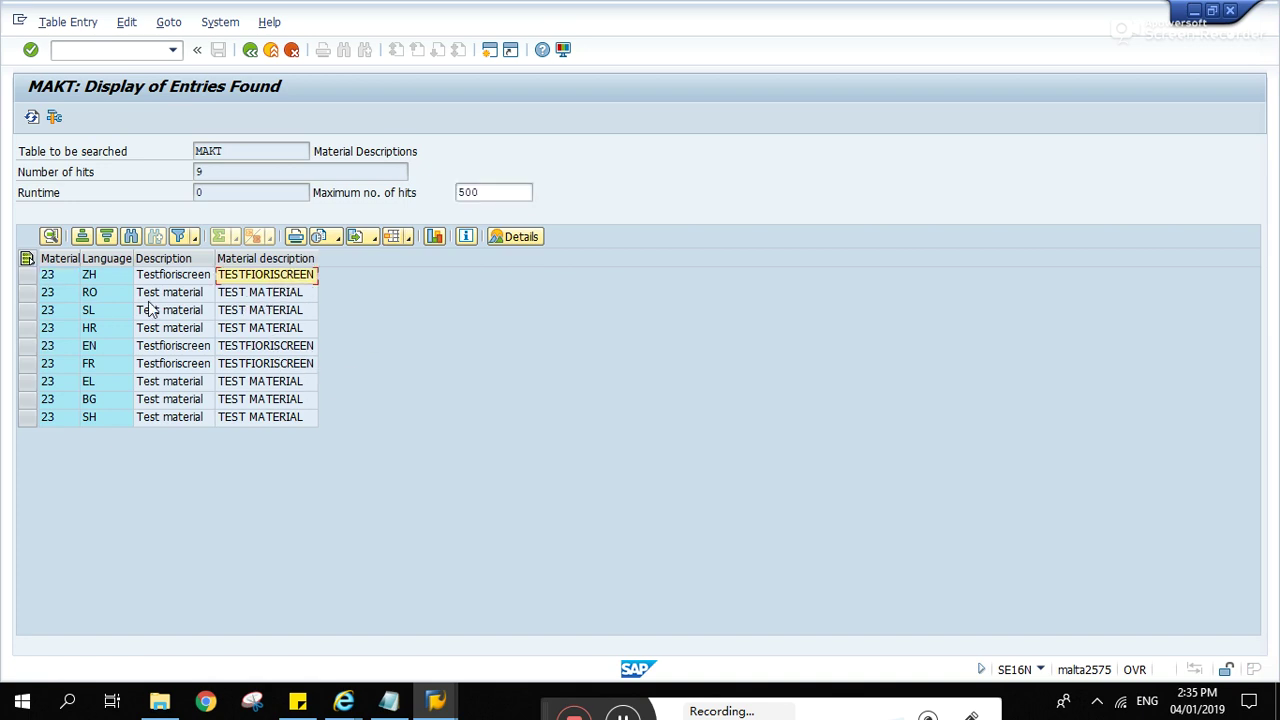
pyautogui.click(267, 347)
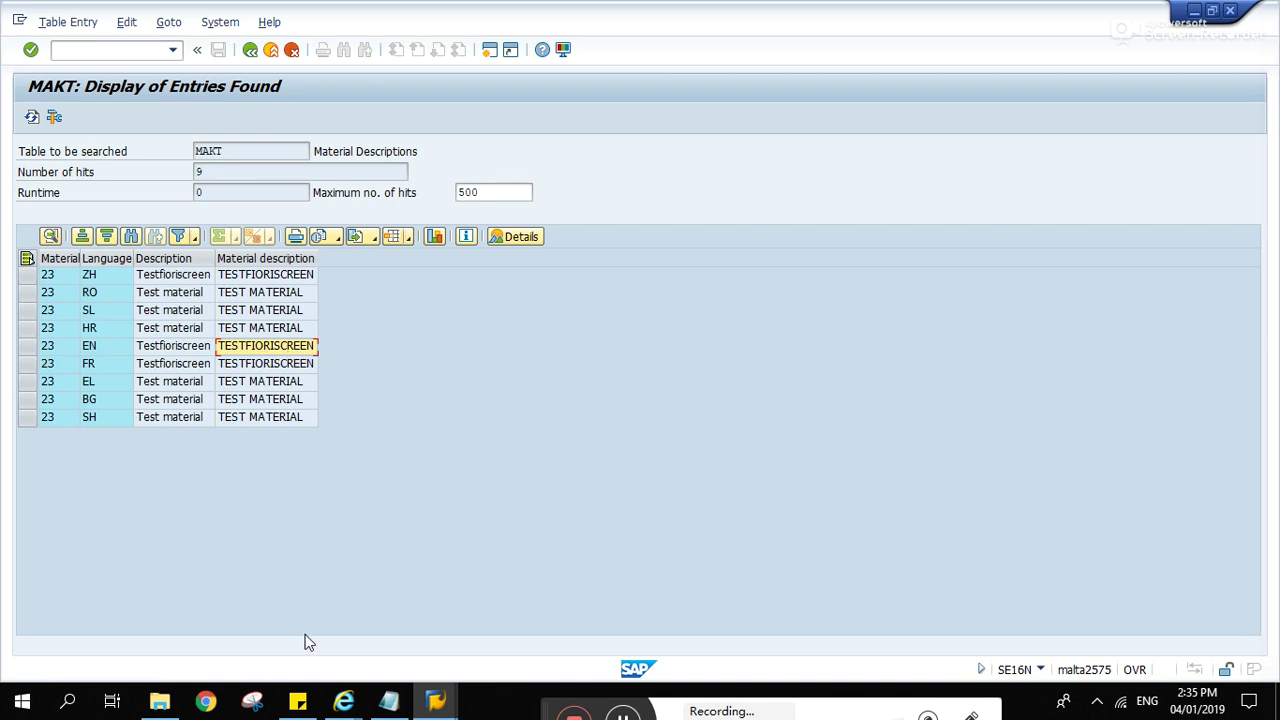
pyautogui.click(435, 698)
pyautogui.click(431, 668)
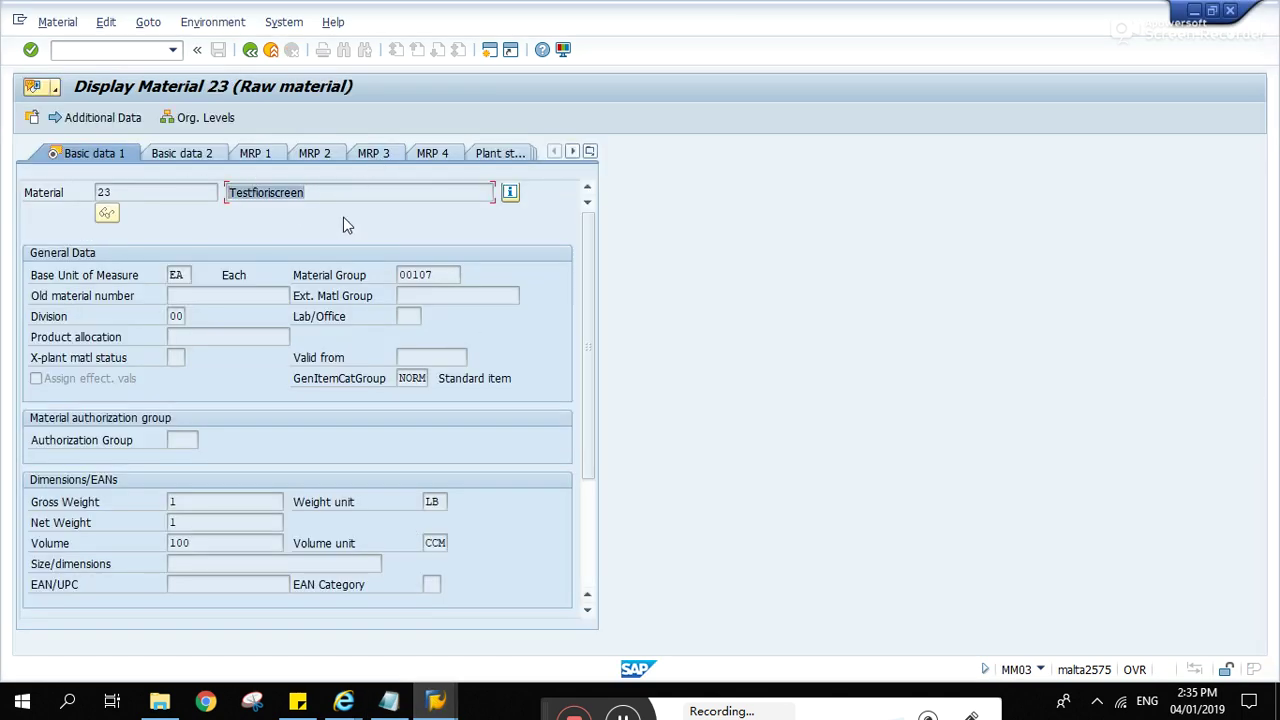
pyautogui.hotkey('alt', 'Tab')
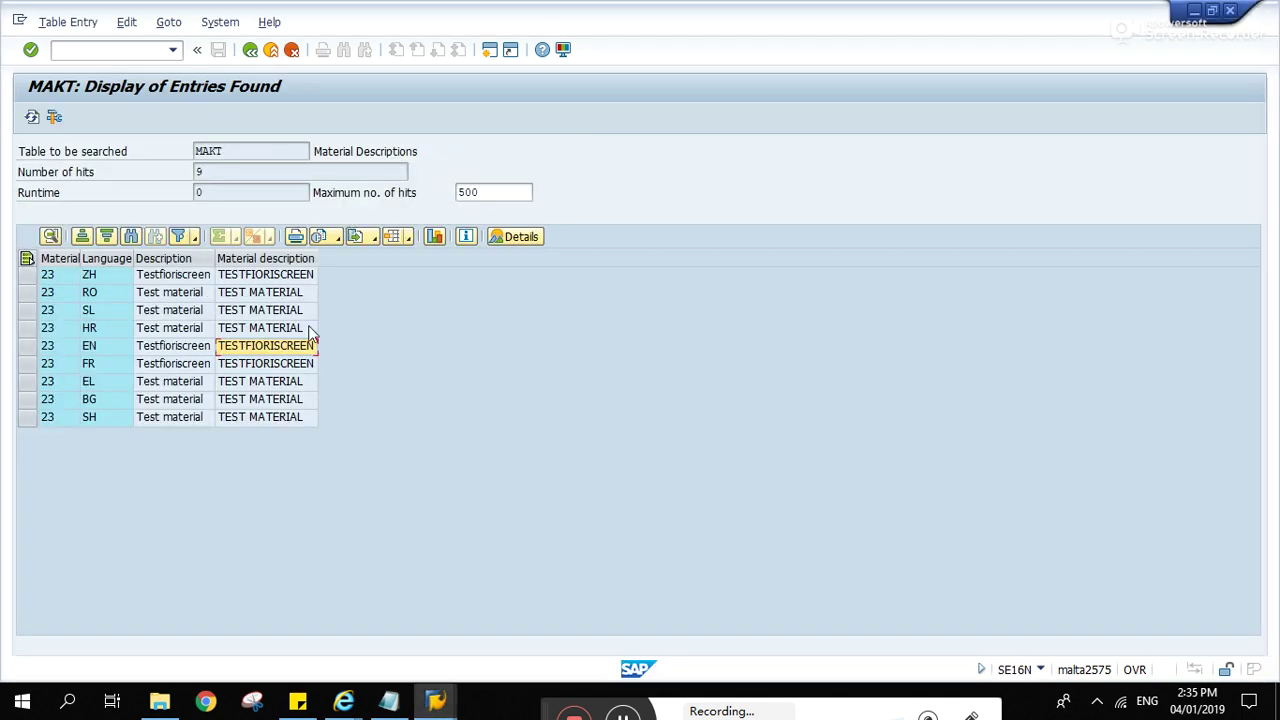
# Inspect the EN row's description Testfioriscreen and field MAKTX, then return to the selection screen.
pyautogui.doubleClick(204, 349)
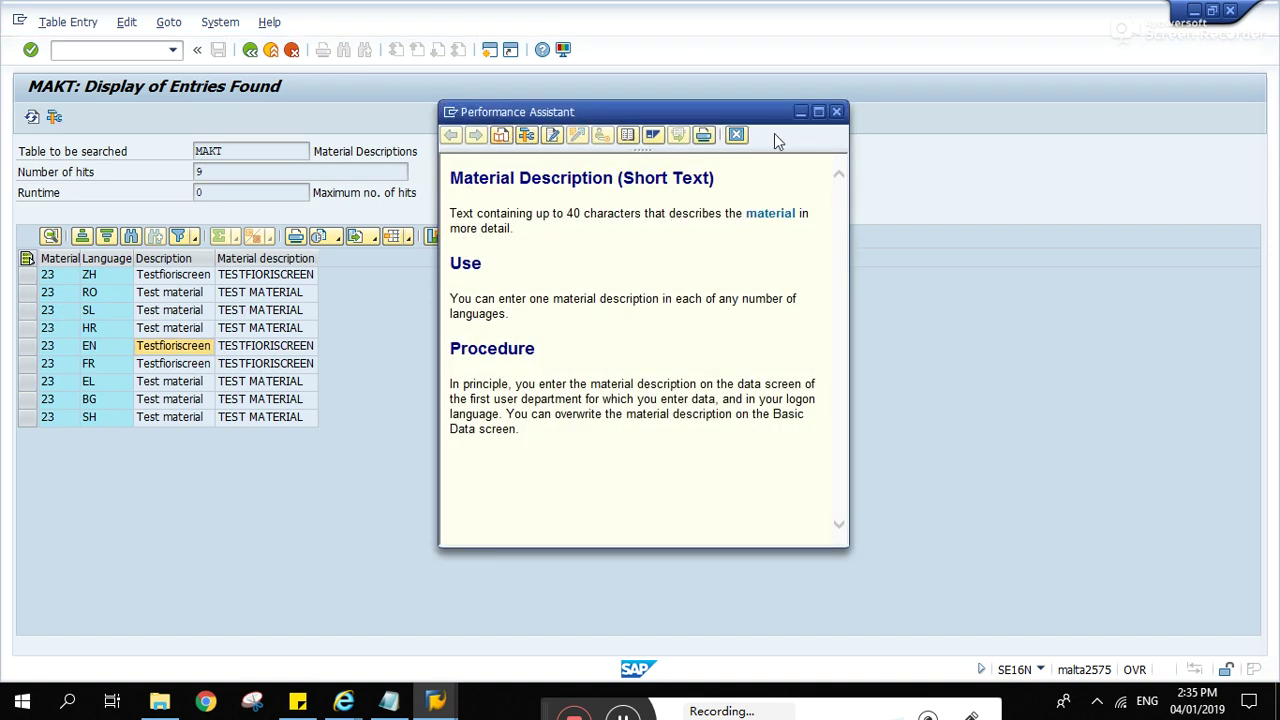
pyautogui.click(836, 111)
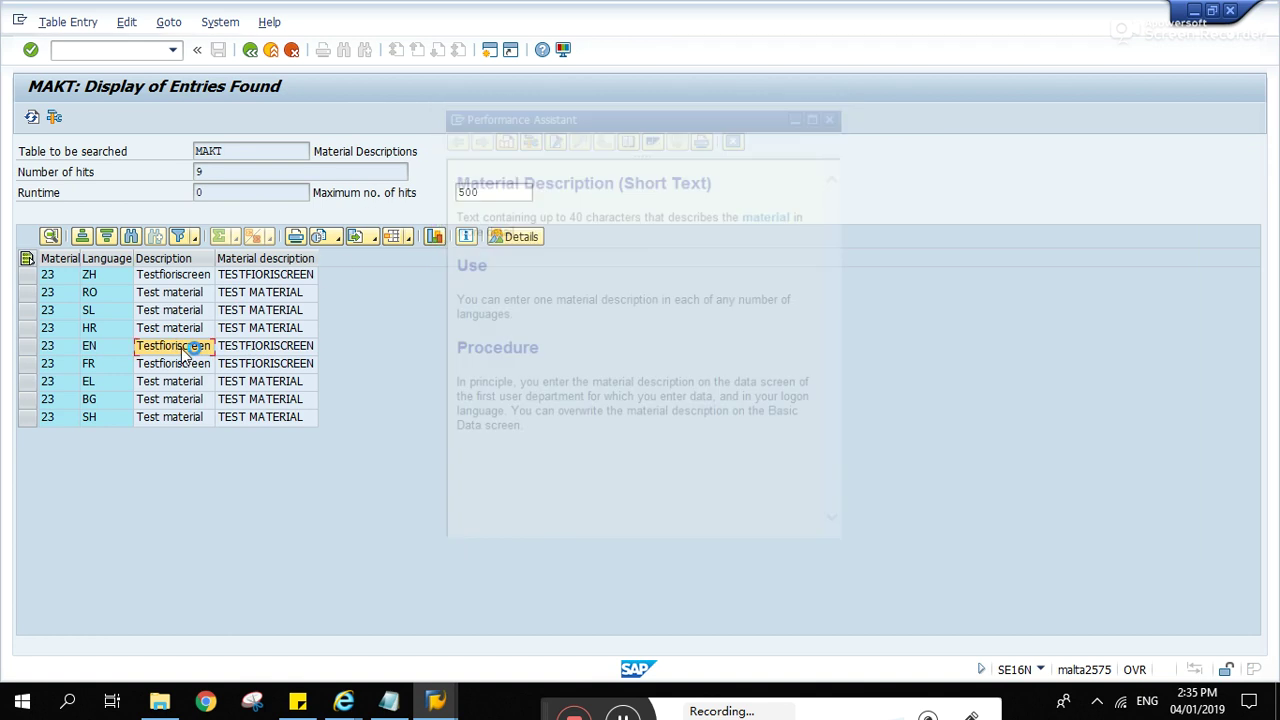
pyautogui.doubleClick(110, 346)
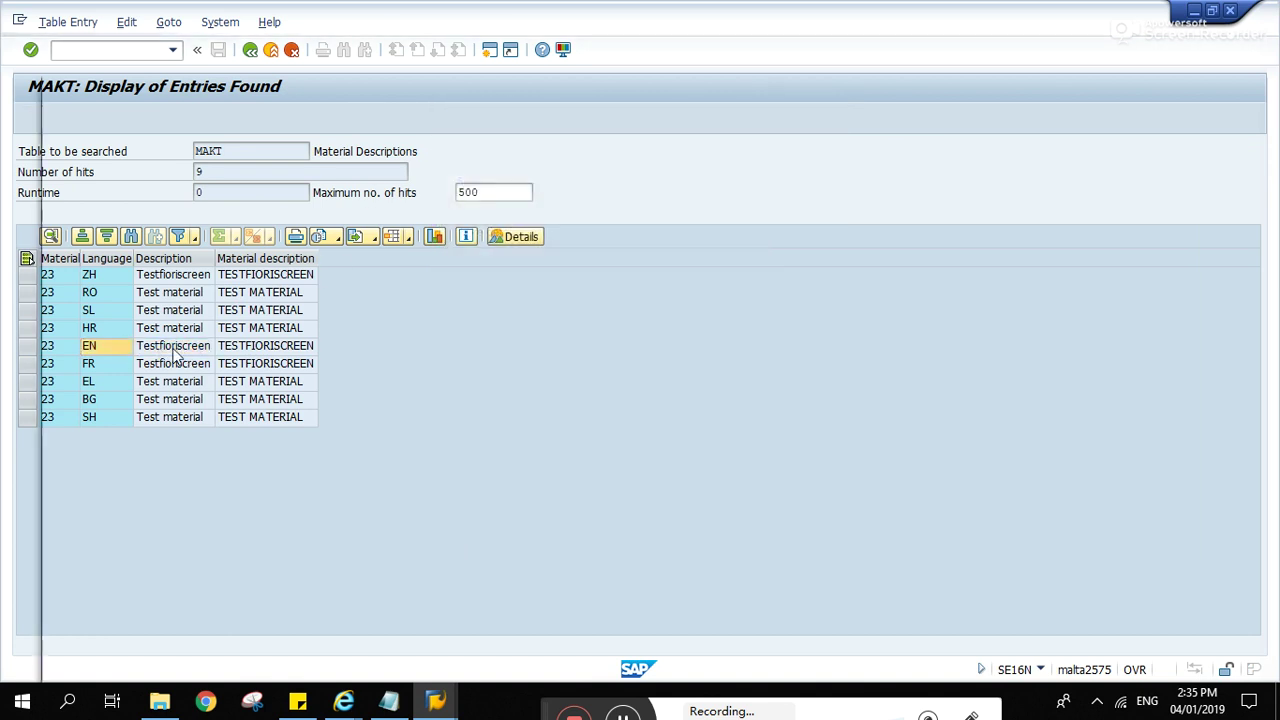
pyautogui.moveTo(300, 196); pyautogui.dragTo(128, 198)
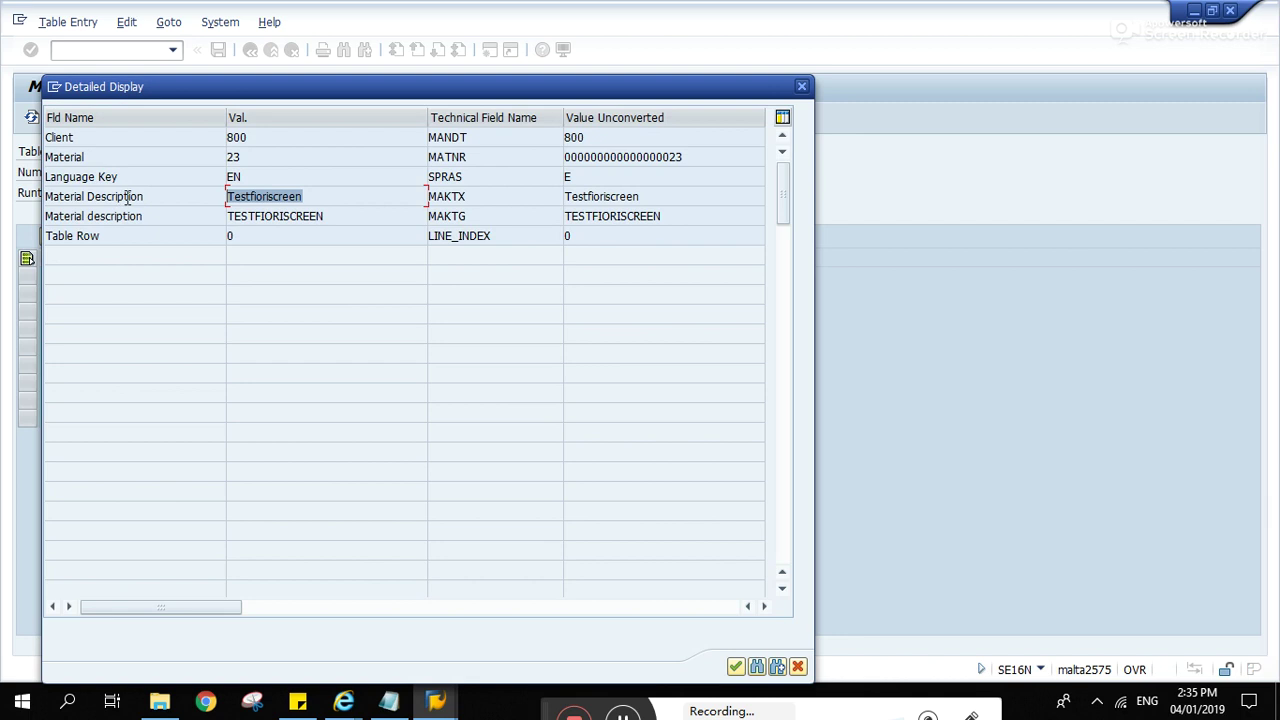
pyautogui.doubleClick(503, 197)
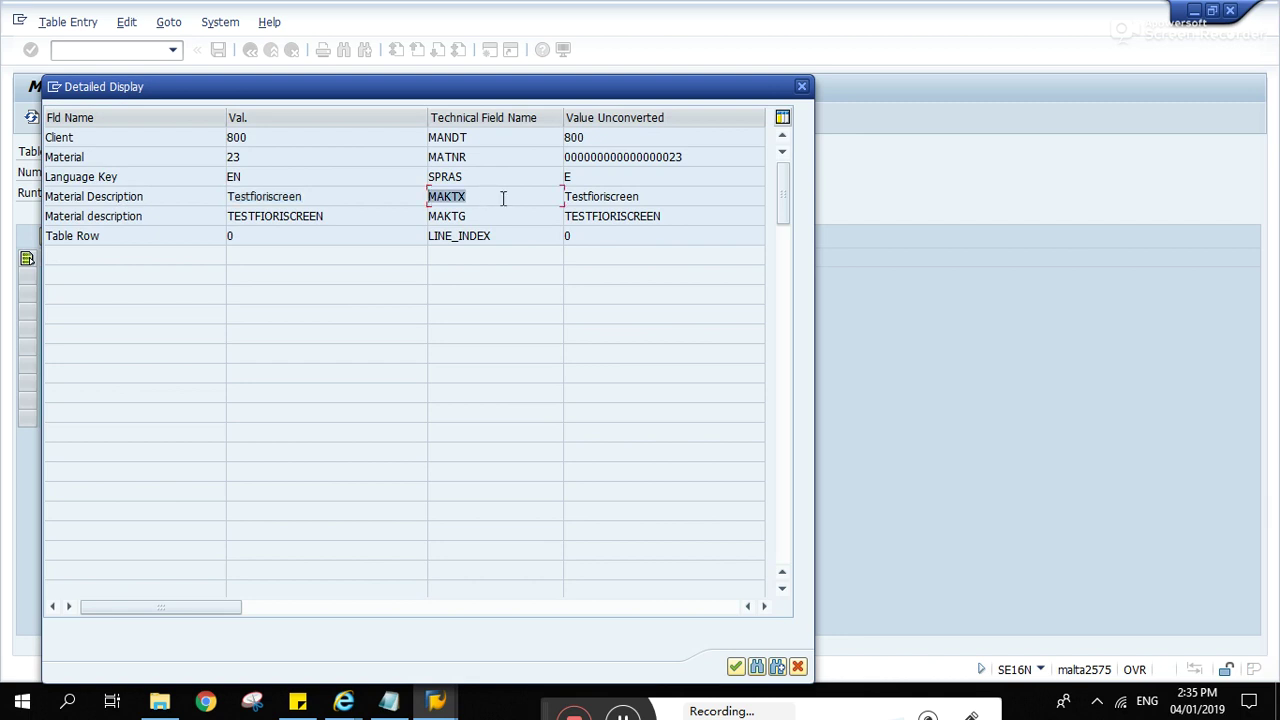
pyautogui.click(802, 87)
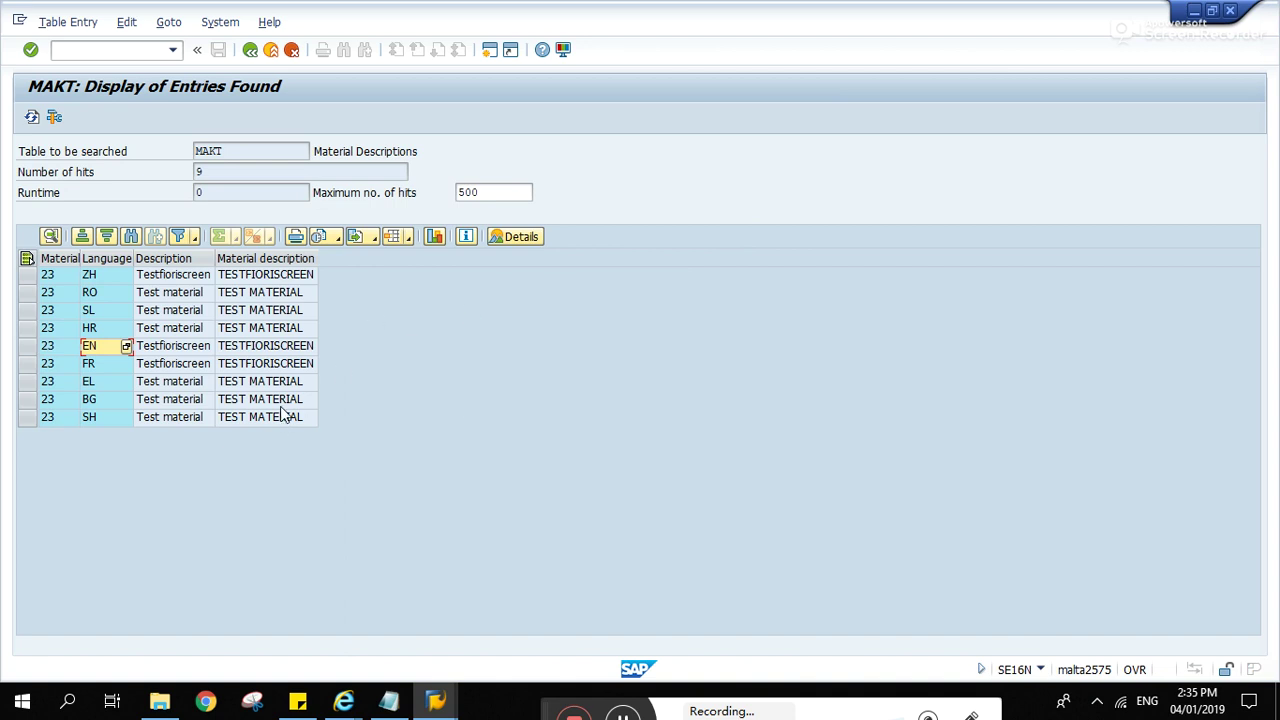
pyautogui.click(252, 52)
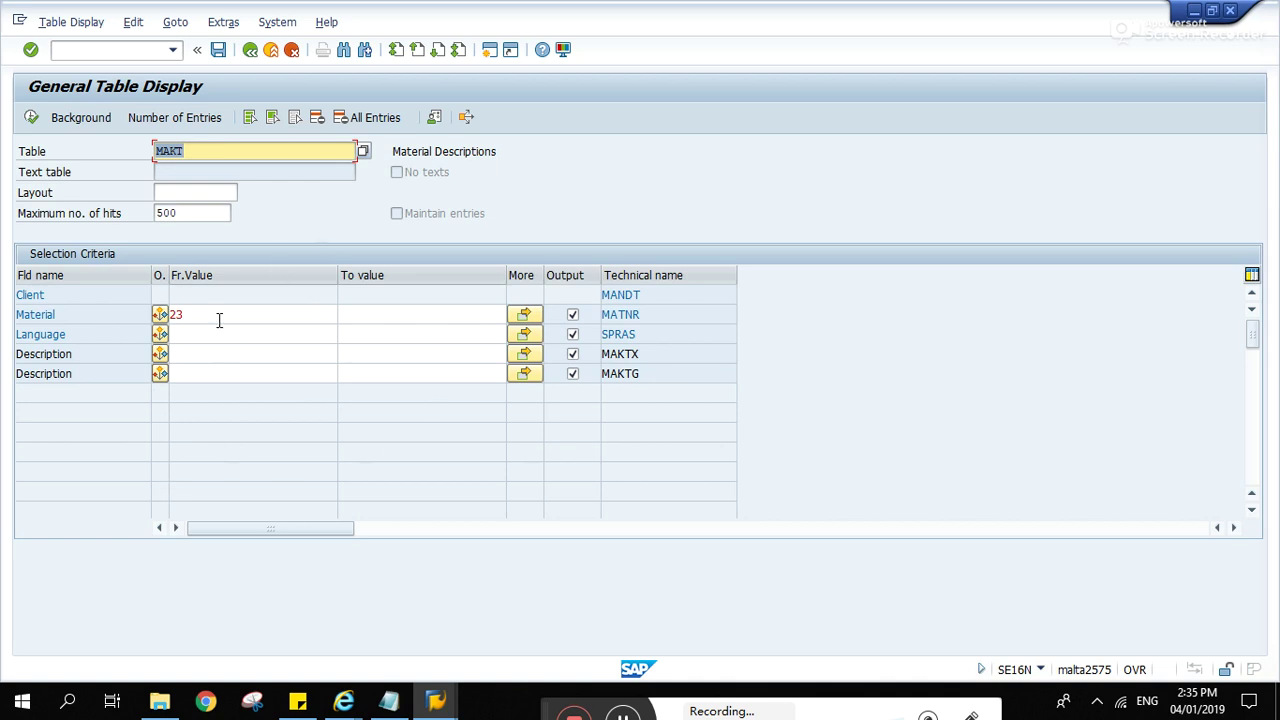
# Switch on debugging with /H and rerun the MAKT selection for material 23.
pyautogui.click(133, 54)
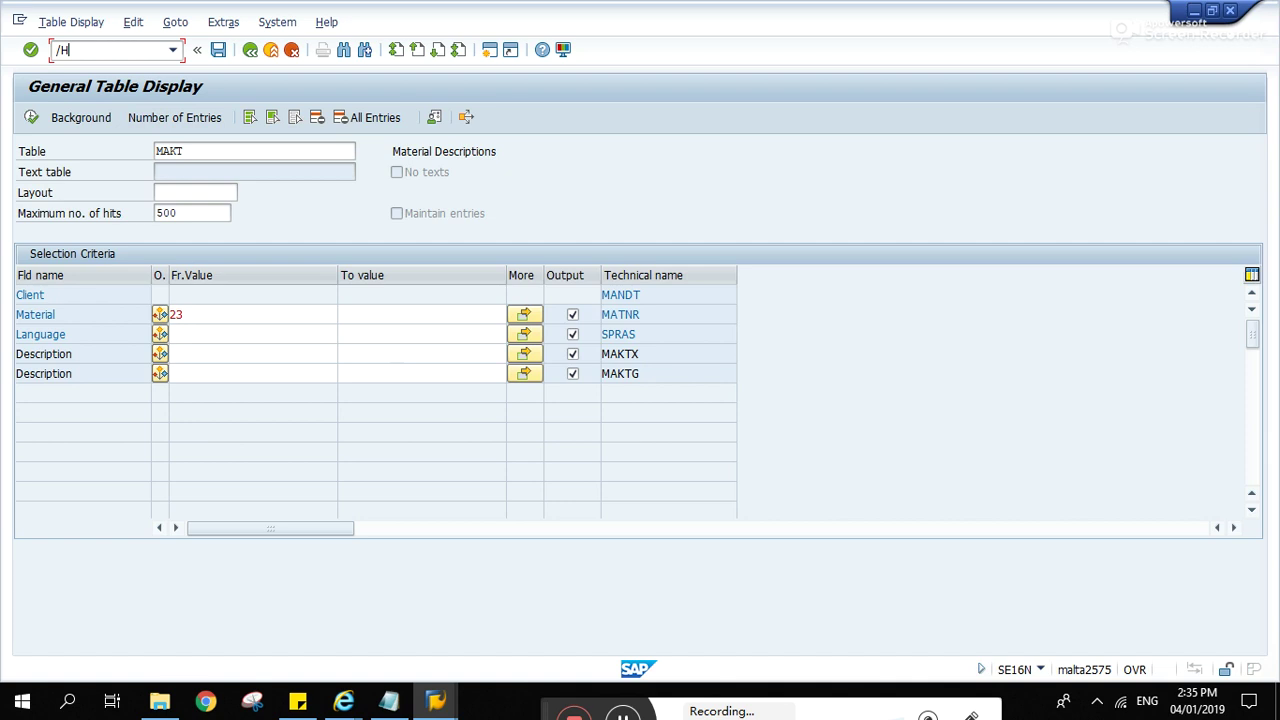
pyautogui.doubleClick(86, 49)
pyautogui.press('Return')
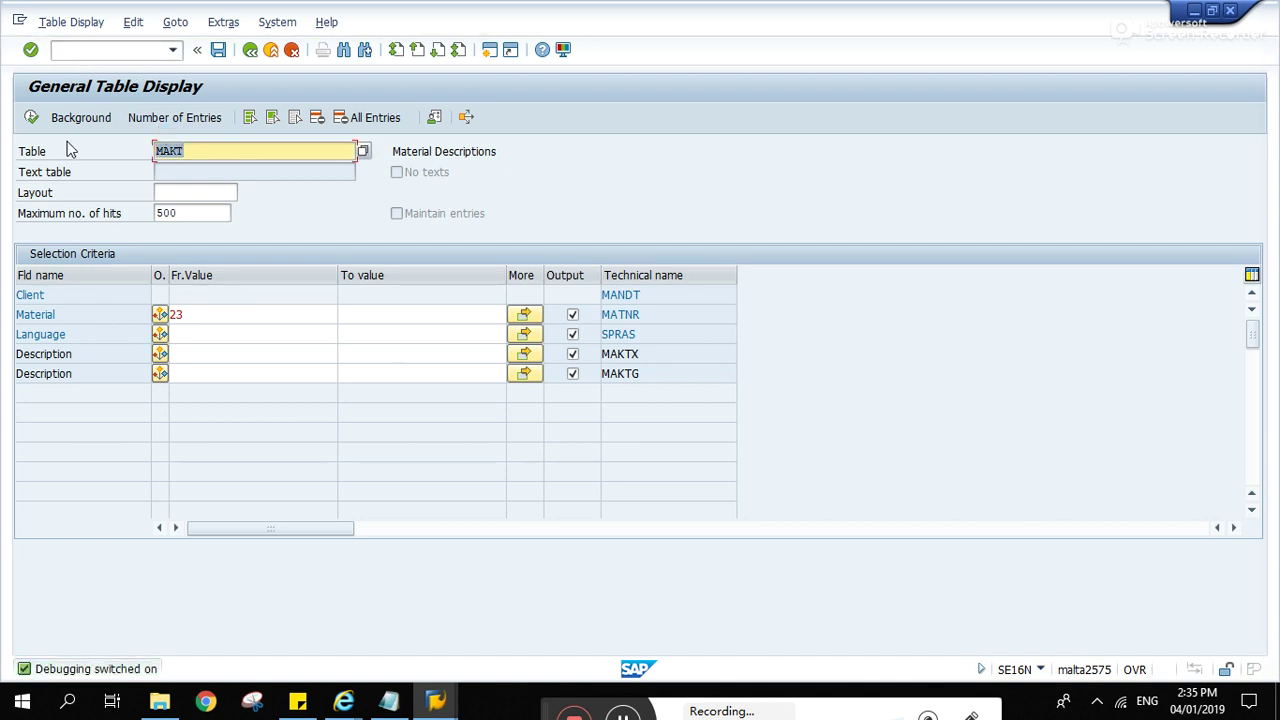
pyautogui.click(31, 117)
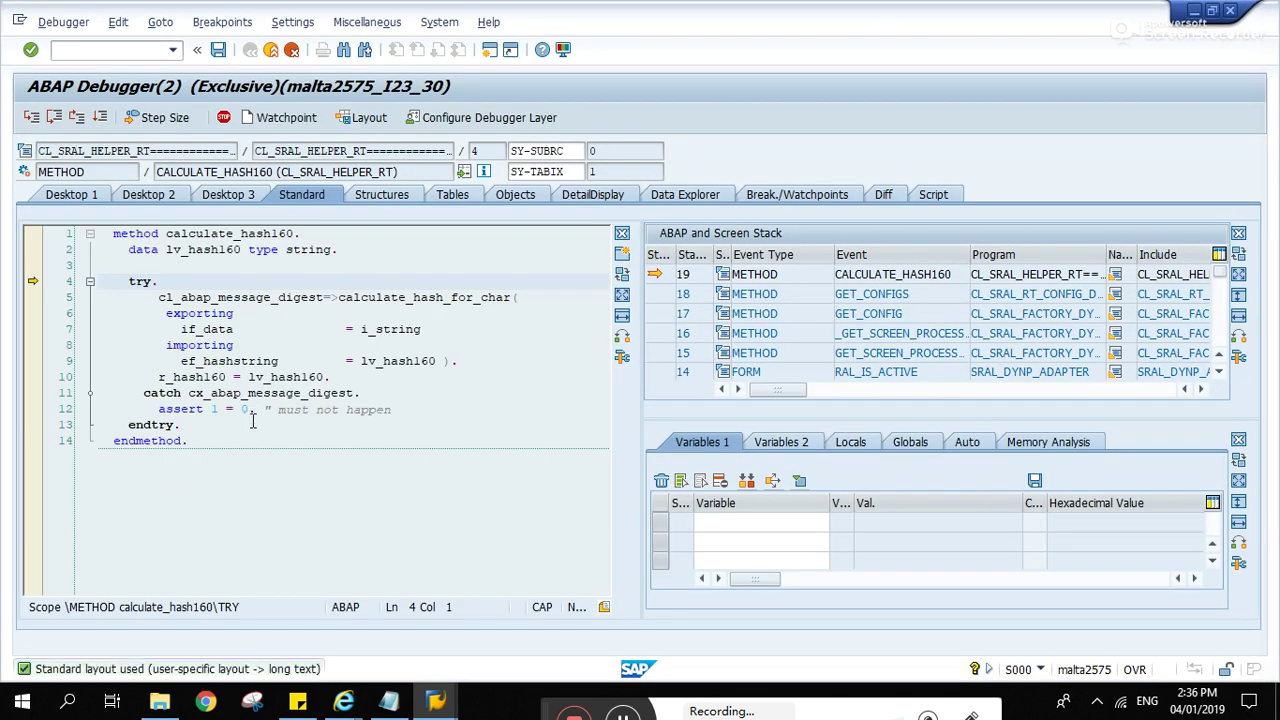
# Add the variable GD-EDIT to the debugger's watch list.
pyautogui.click(766, 524)
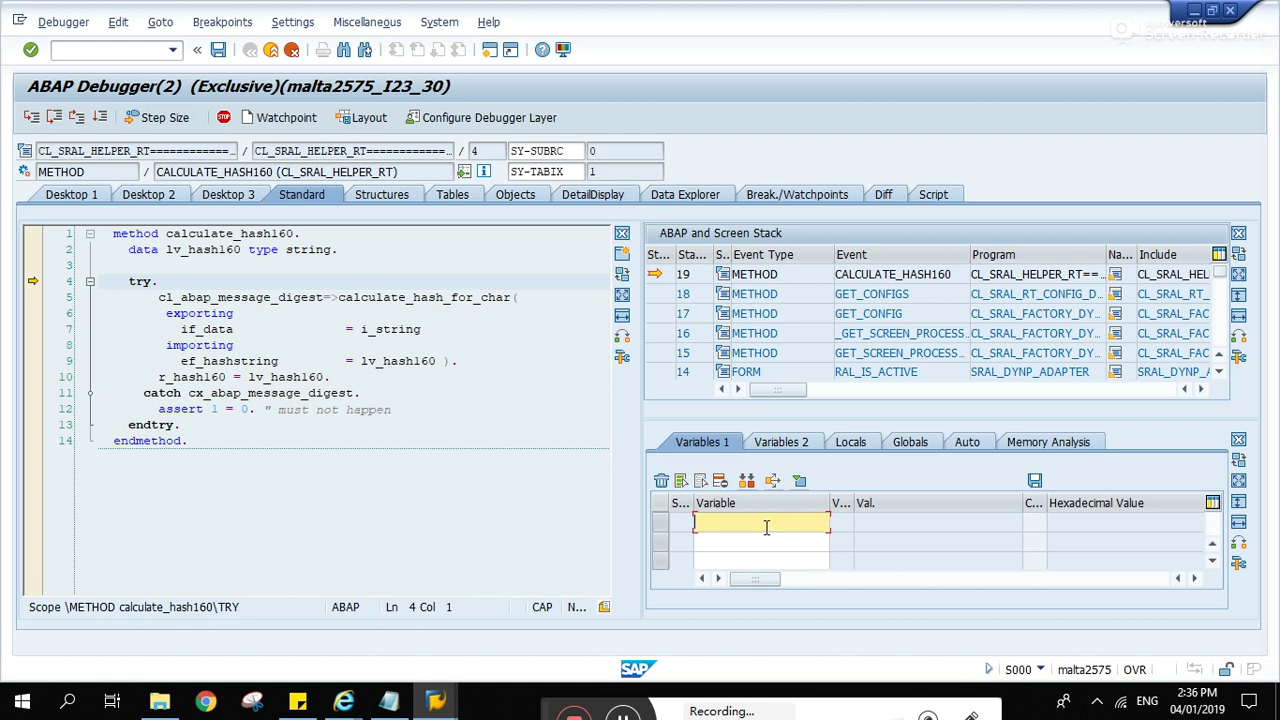
pyautogui.click(773, 527)
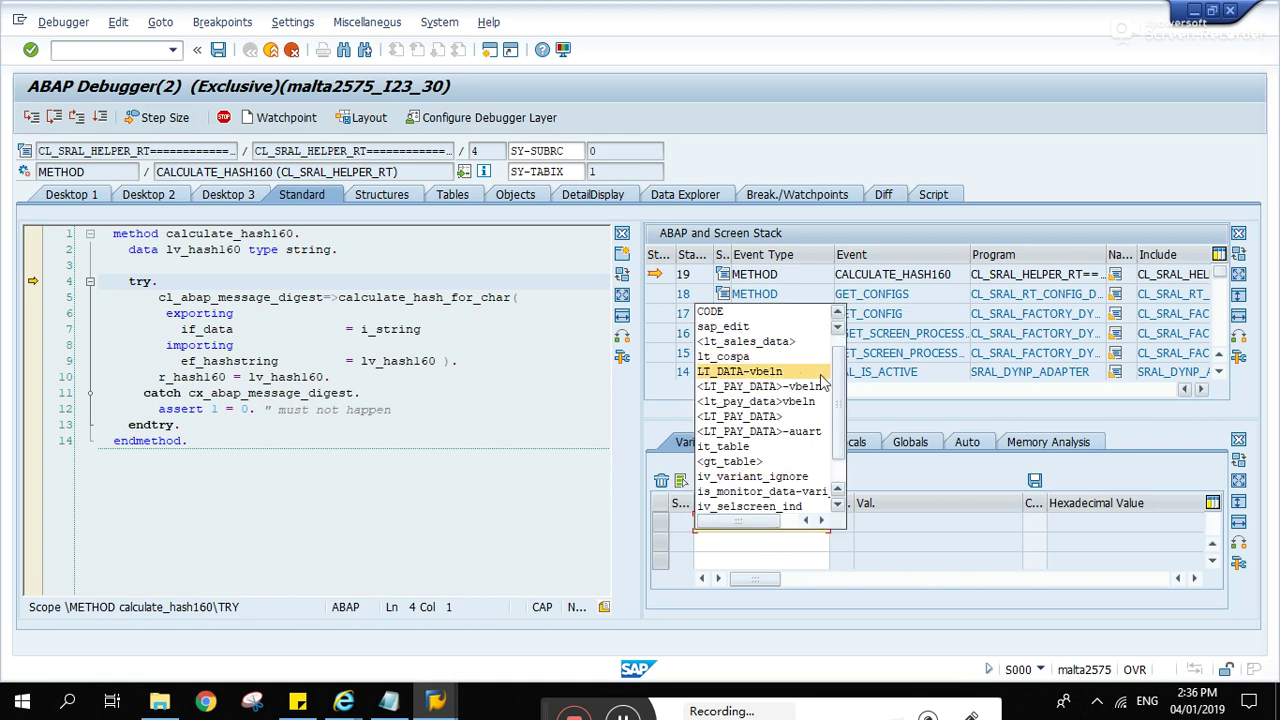
pyautogui.click(720, 311)
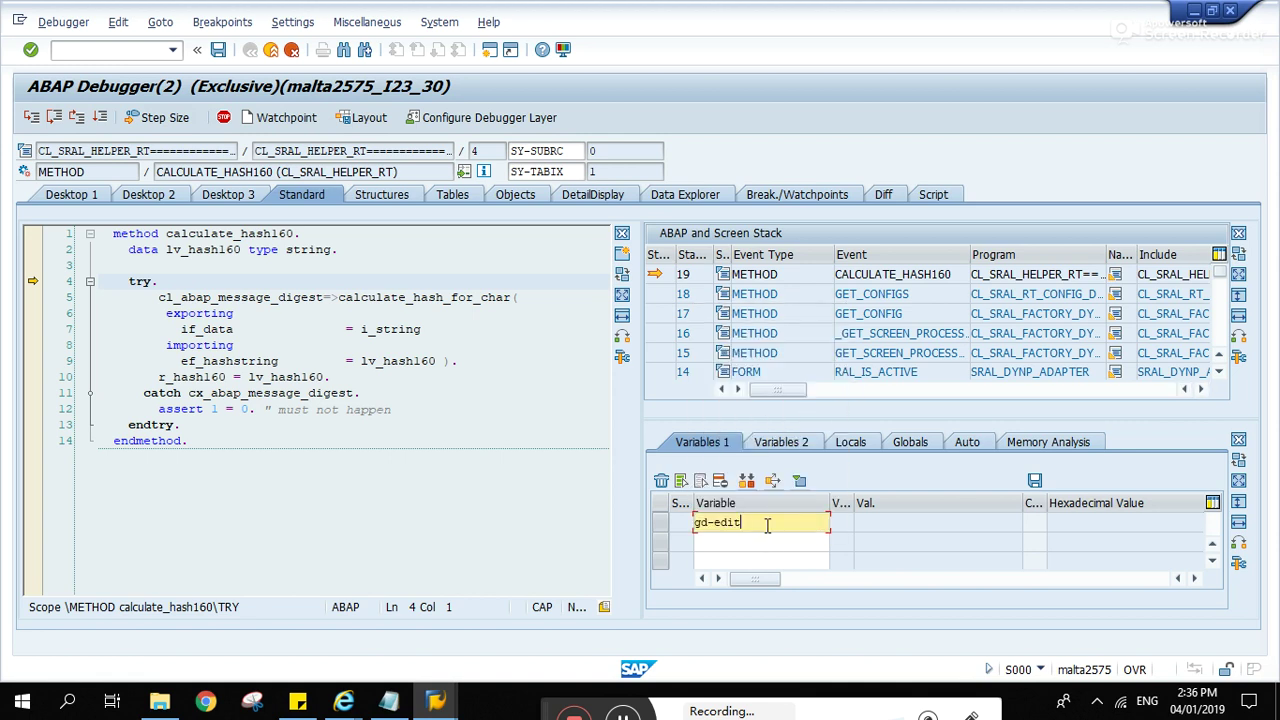
pyautogui.doubleClick(767, 526)
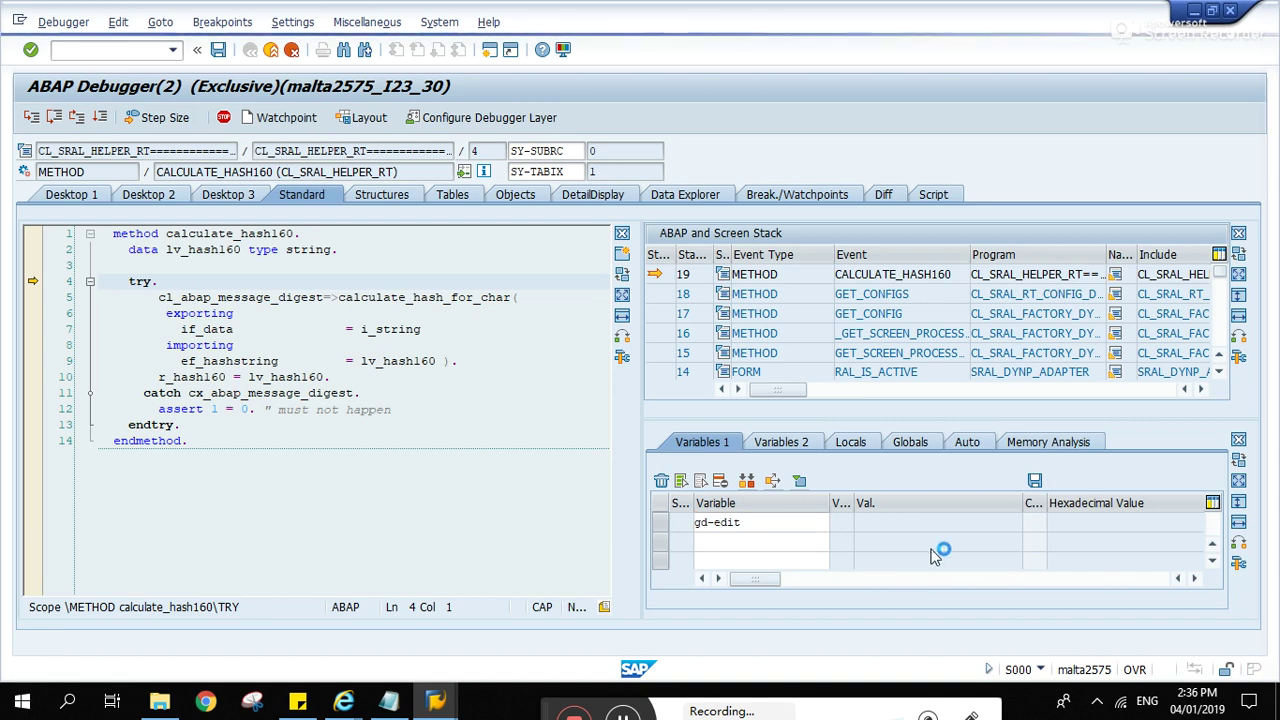
pyautogui.press('Return')
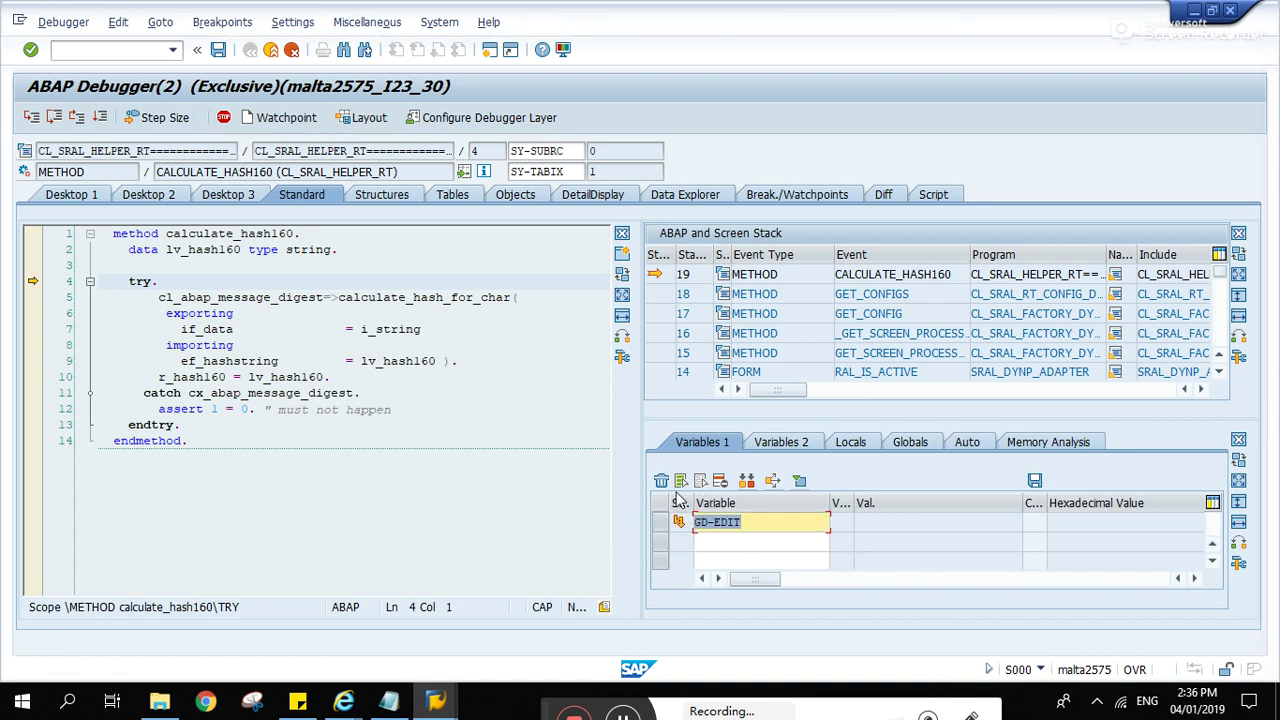
# Step into the SE16N code, change GD-EDIT to X and resume execution.
pyautogui.press('F6')
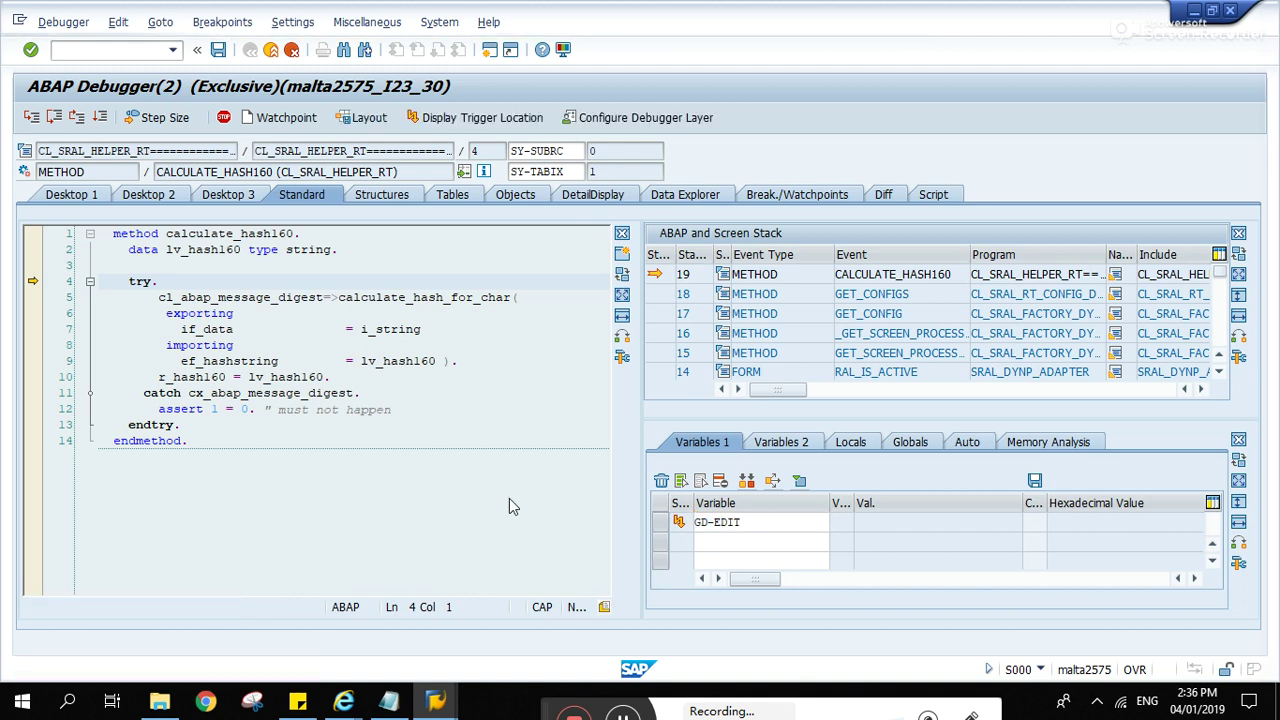
pyautogui.press('F8')
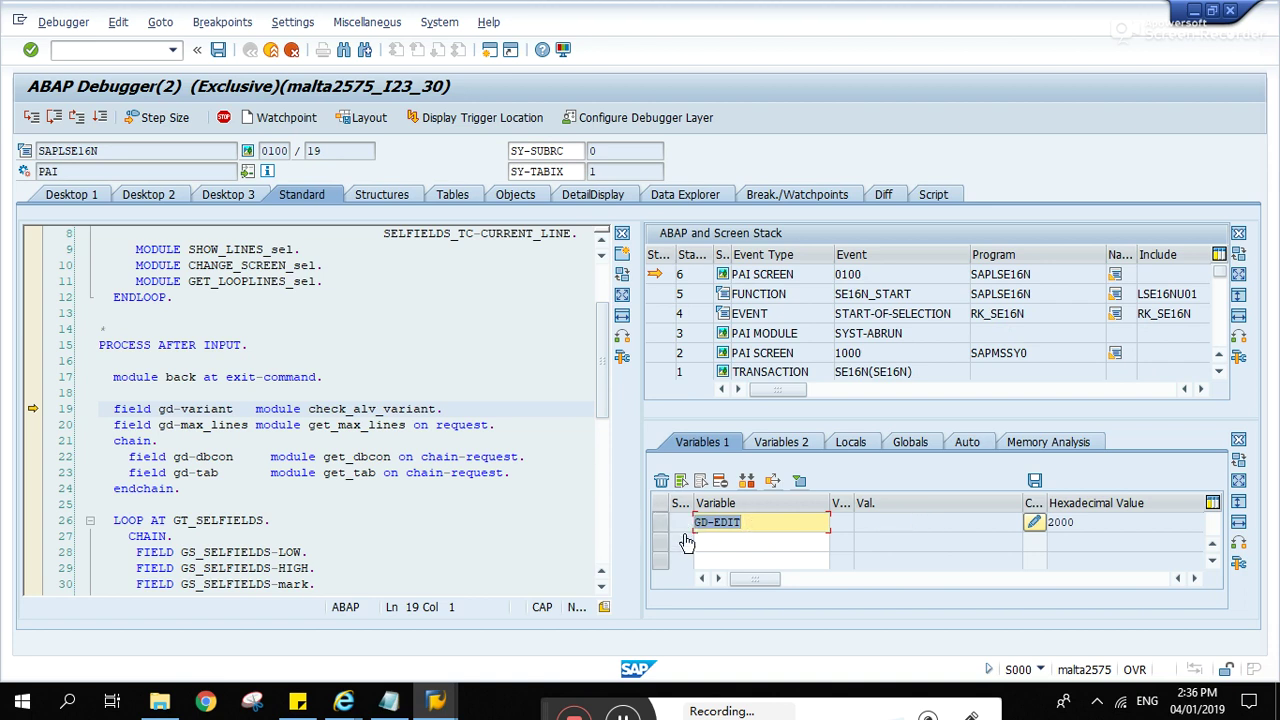
pyautogui.click(1034, 522)
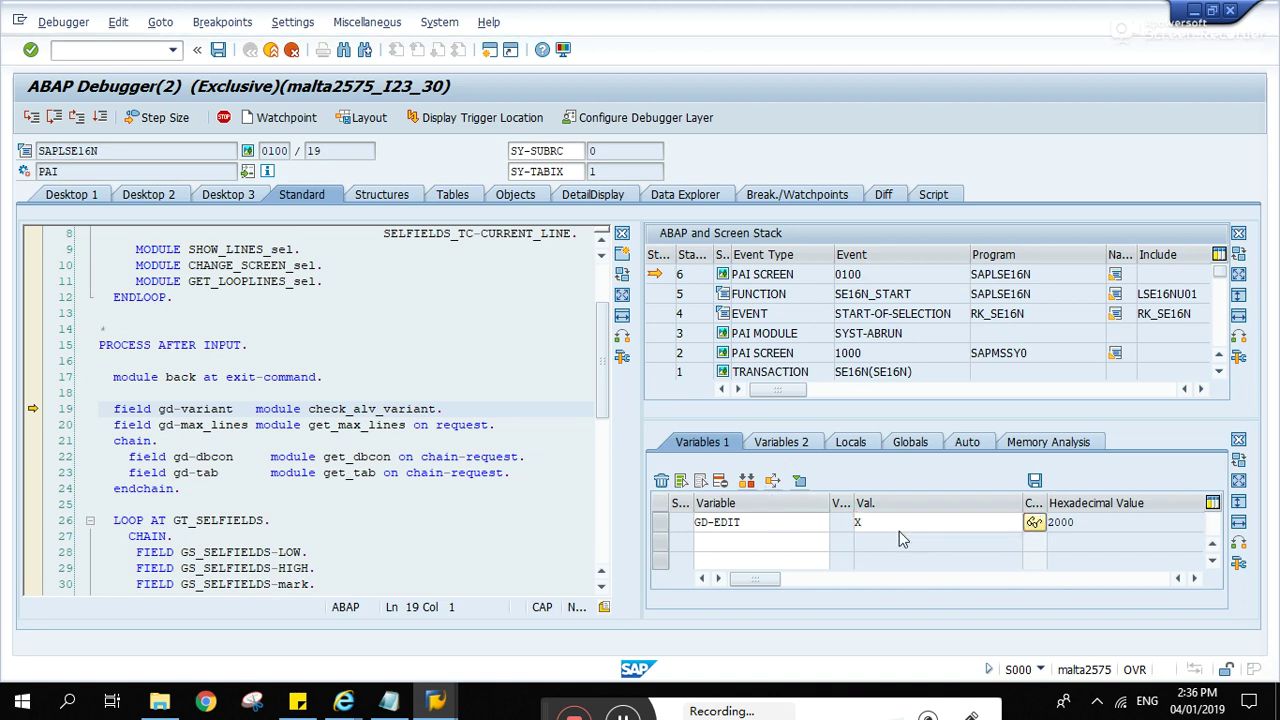
pyautogui.press('Return')
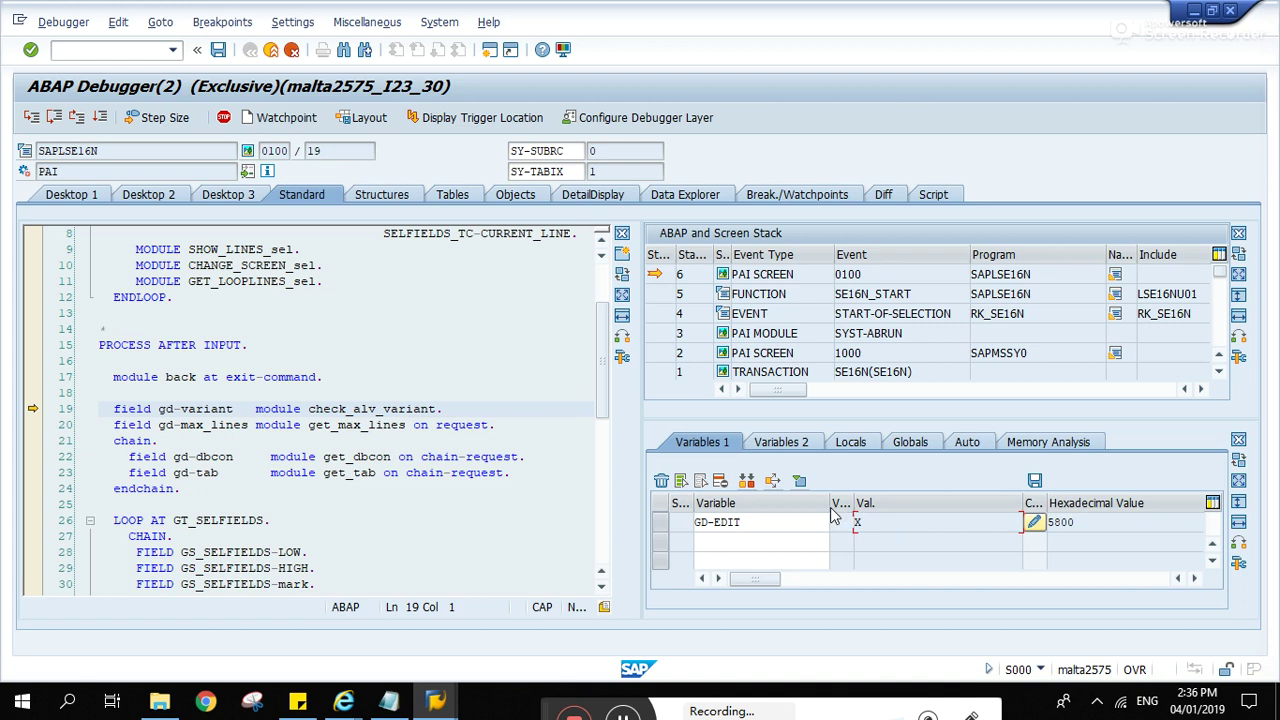
pyautogui.press('F6')
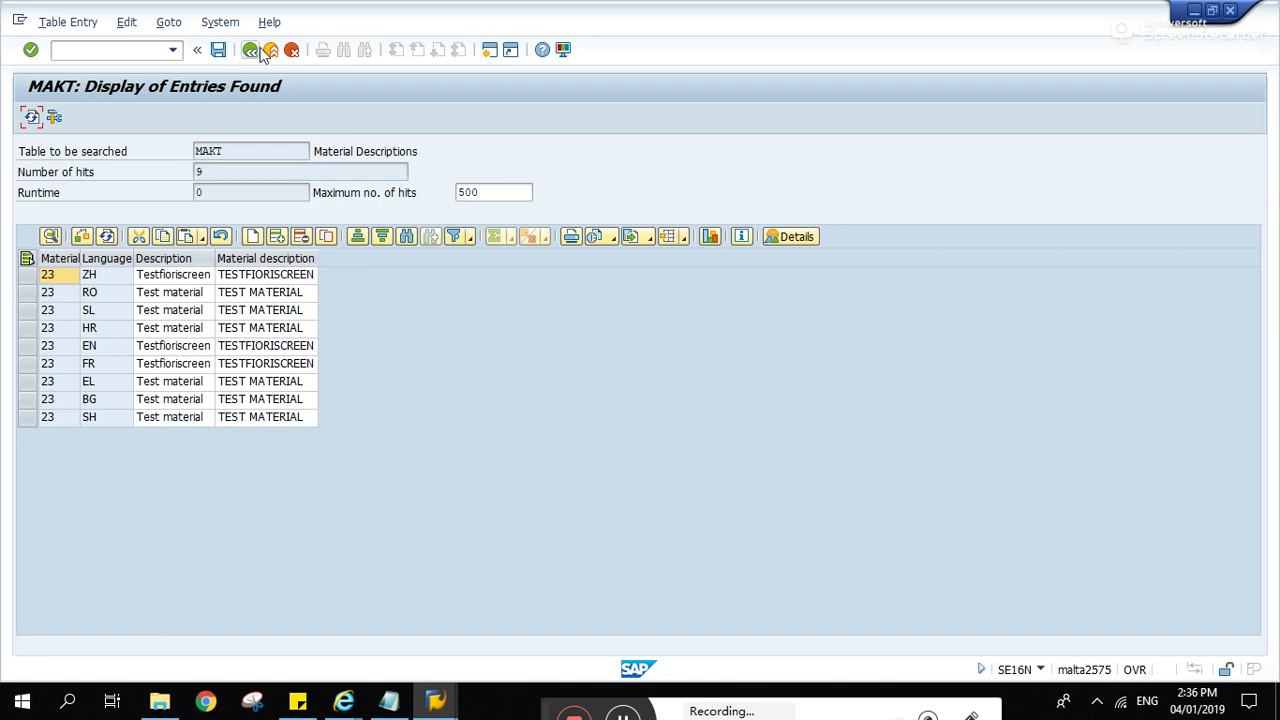
# Edit the EN row's description to TestfioriscreeN and save the one changed row.
pyautogui.click(208, 366)
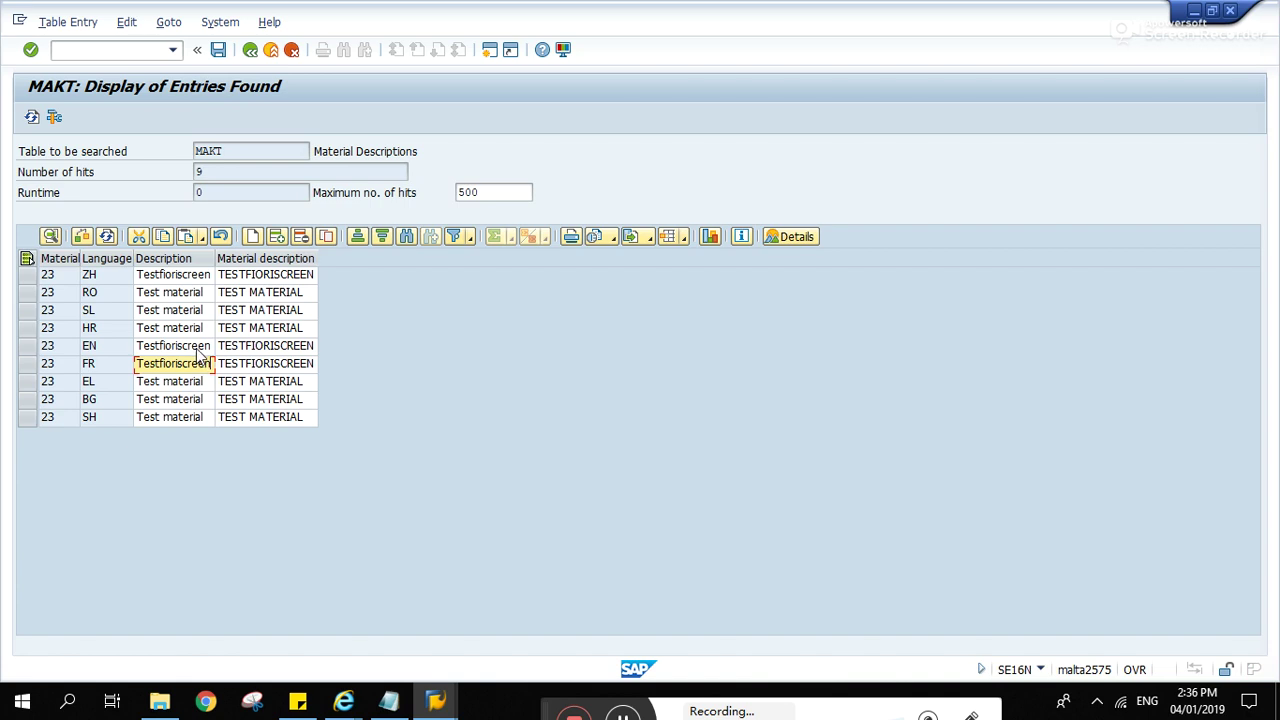
pyautogui.click(205, 347)
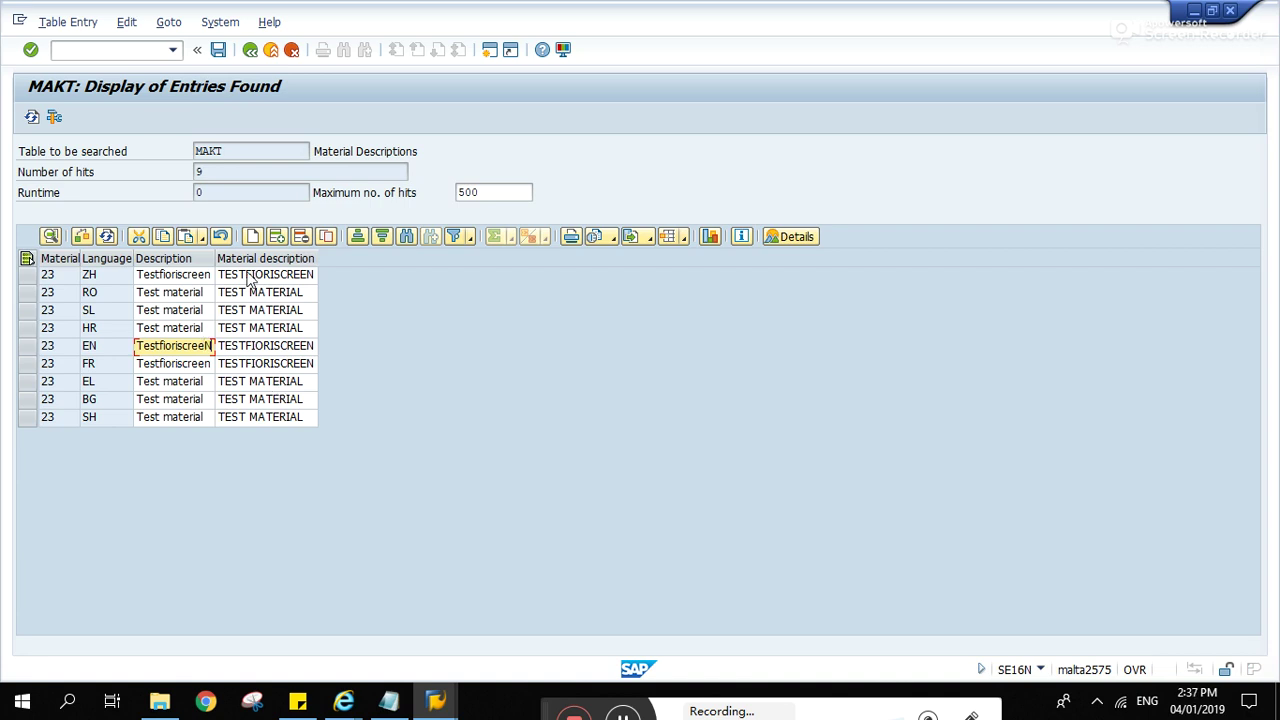
pyautogui.click(218, 49)
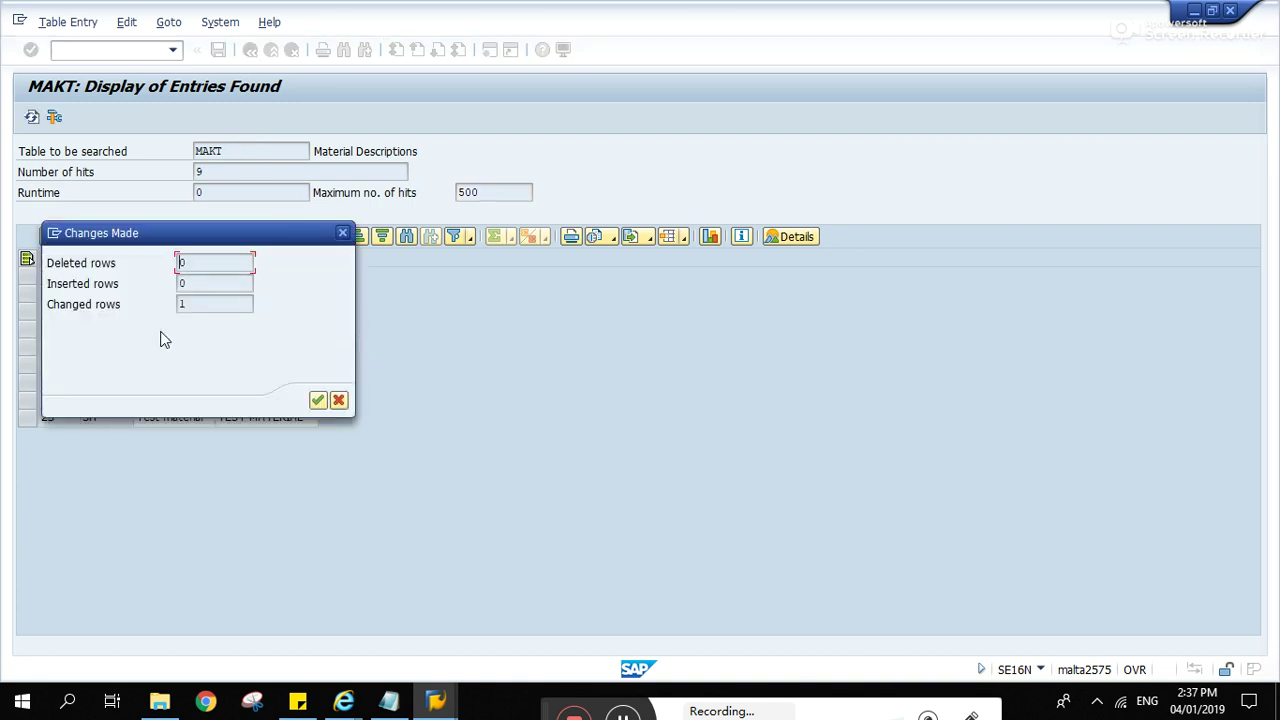
pyautogui.click(317, 400)
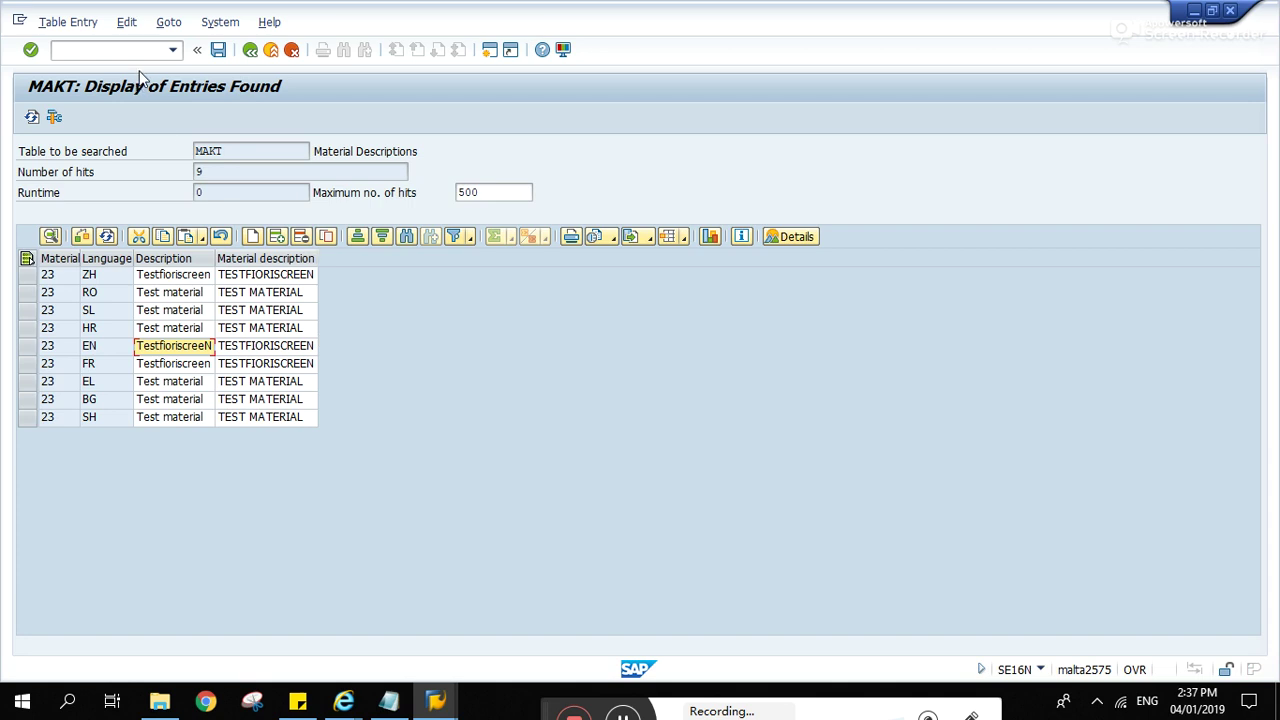
# Reload material 23's Basic Data 1 view in MM03 and check the TestfioriscreeN description.
pyautogui.moveTo(435, 698)
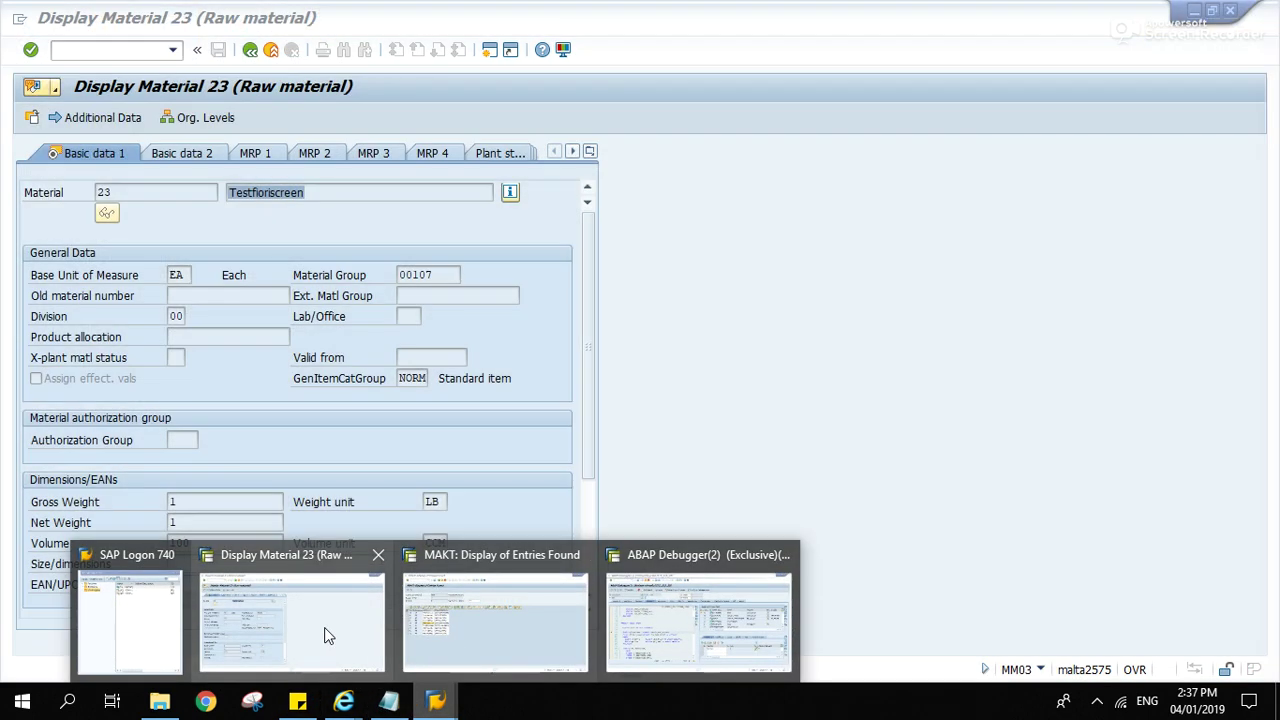
pyautogui.click(324, 627)
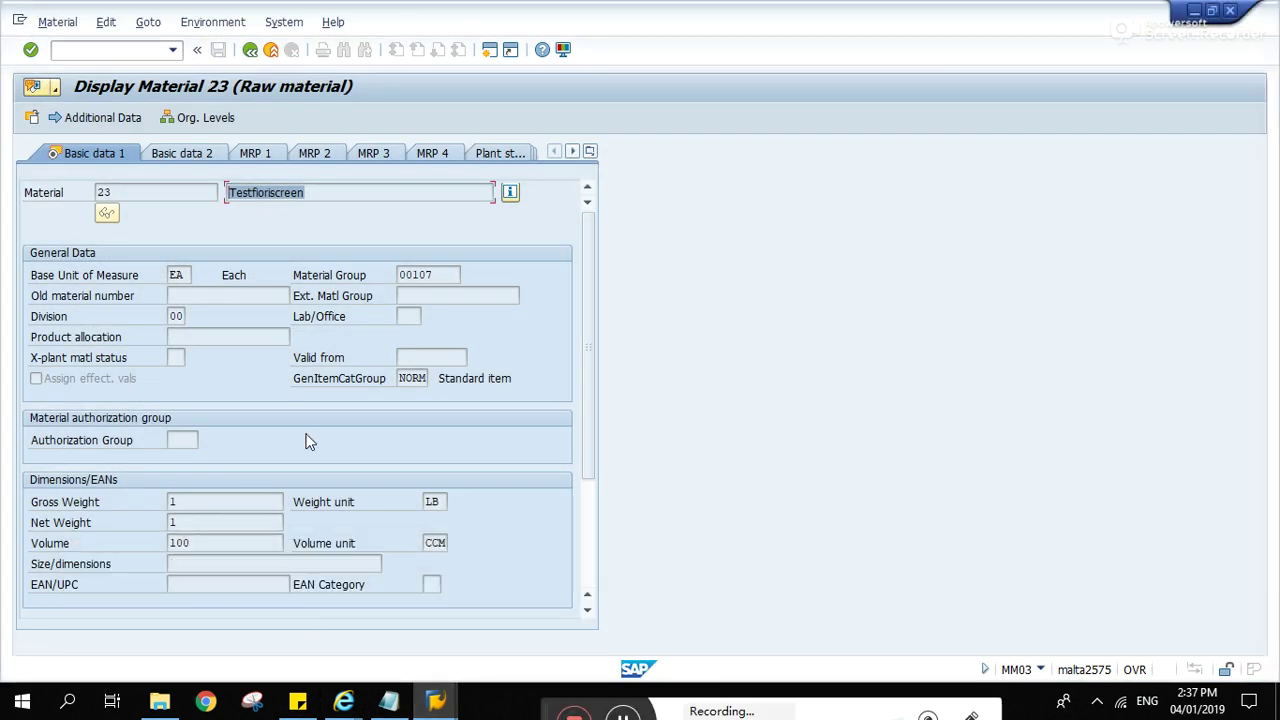
pyautogui.click(252, 52)
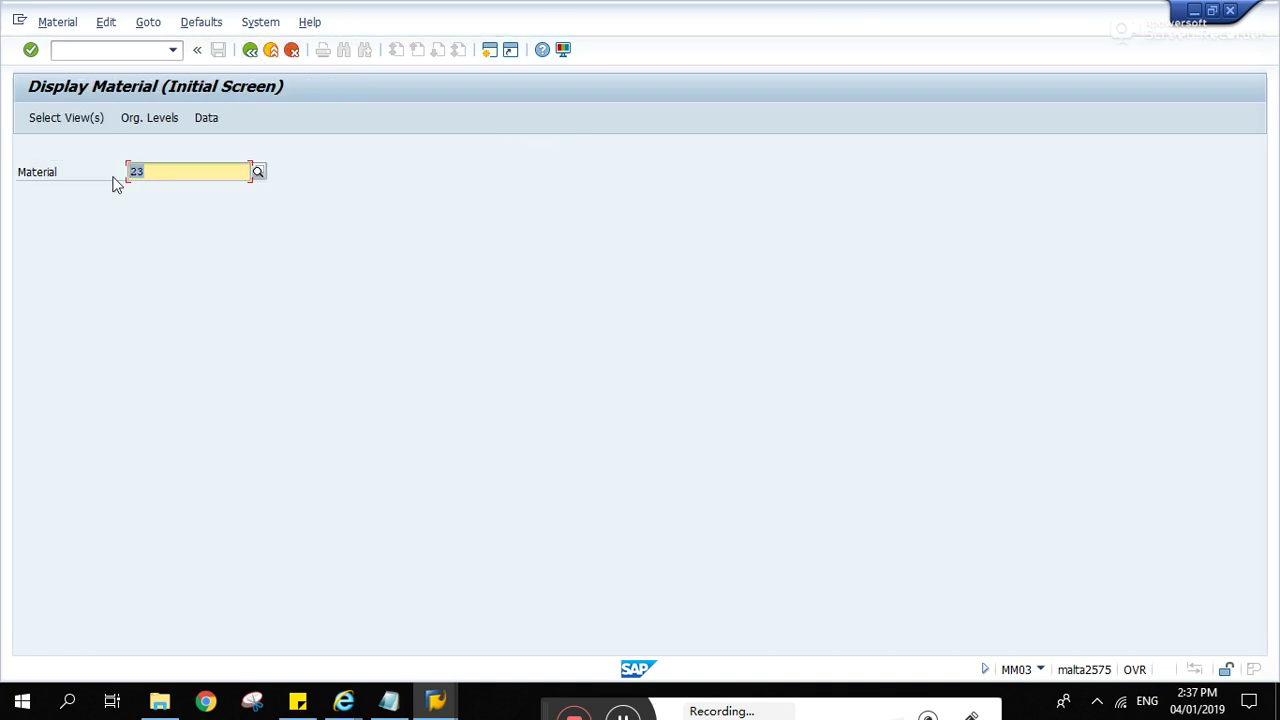
pyautogui.press('Return')
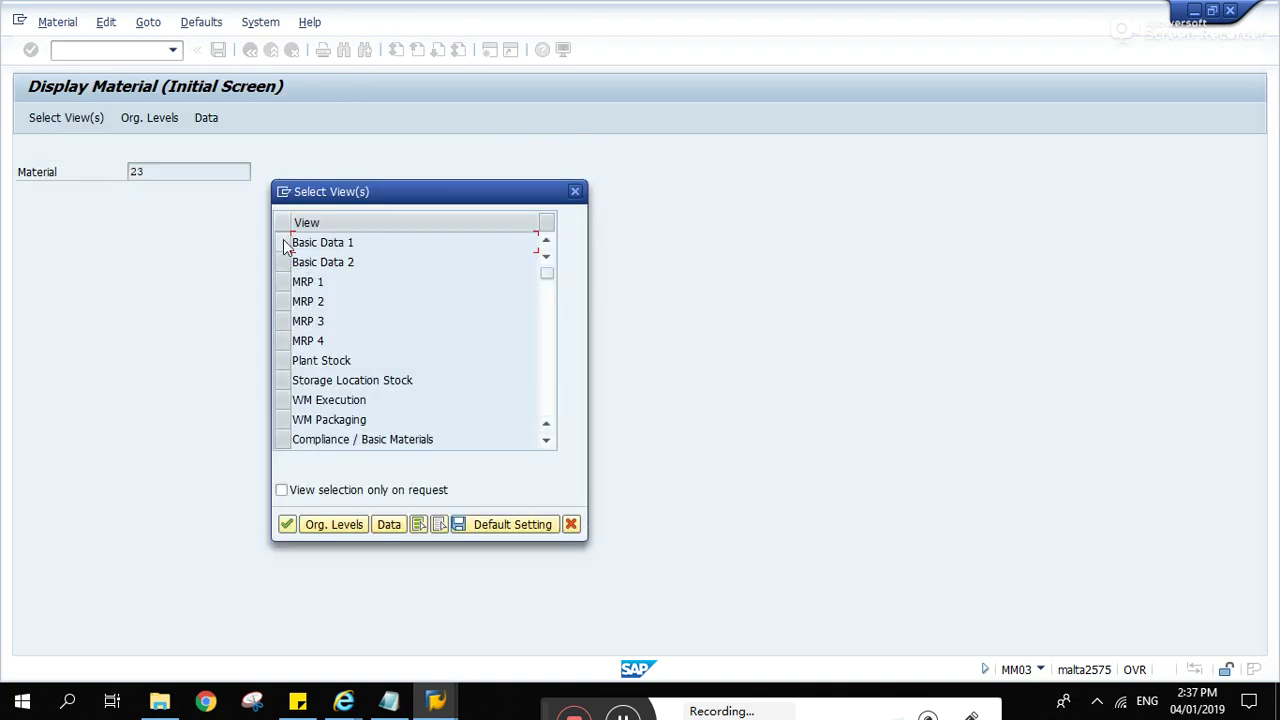
pyautogui.click(284, 244)
pyautogui.click(287, 526)
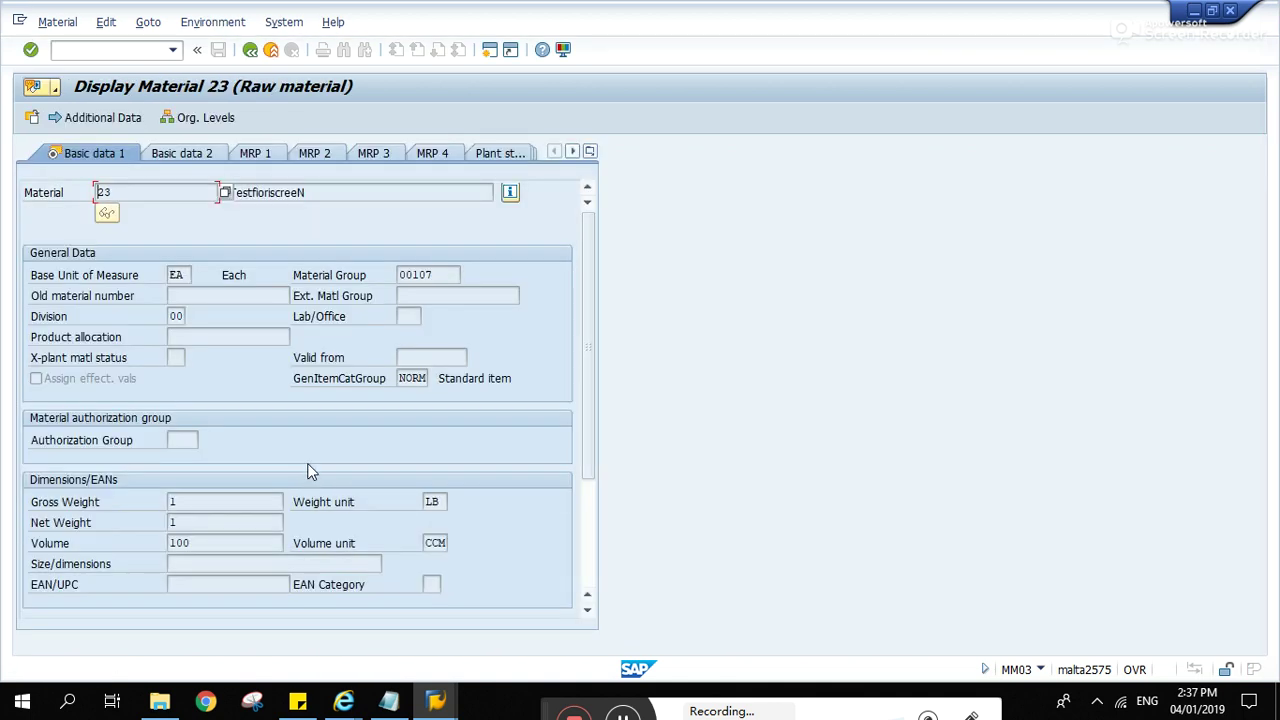
pyautogui.click(317, 192)
# Switch back to the MAKT entries window.
pyautogui.click(437, 703)
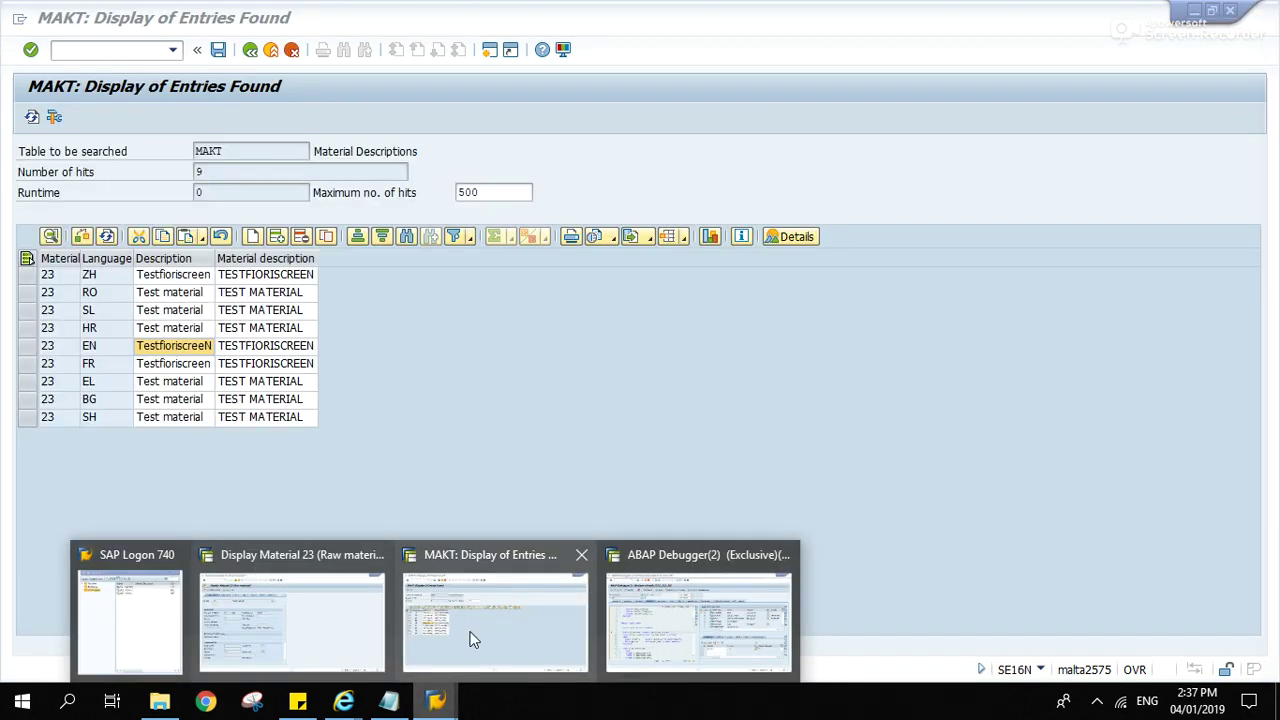
pyautogui.moveTo(622, 625)
pyautogui.click(511, 600)
# Open table MAKT's contents in the SE11 Data Browser via /NSE11.
pyautogui.click(110, 50)
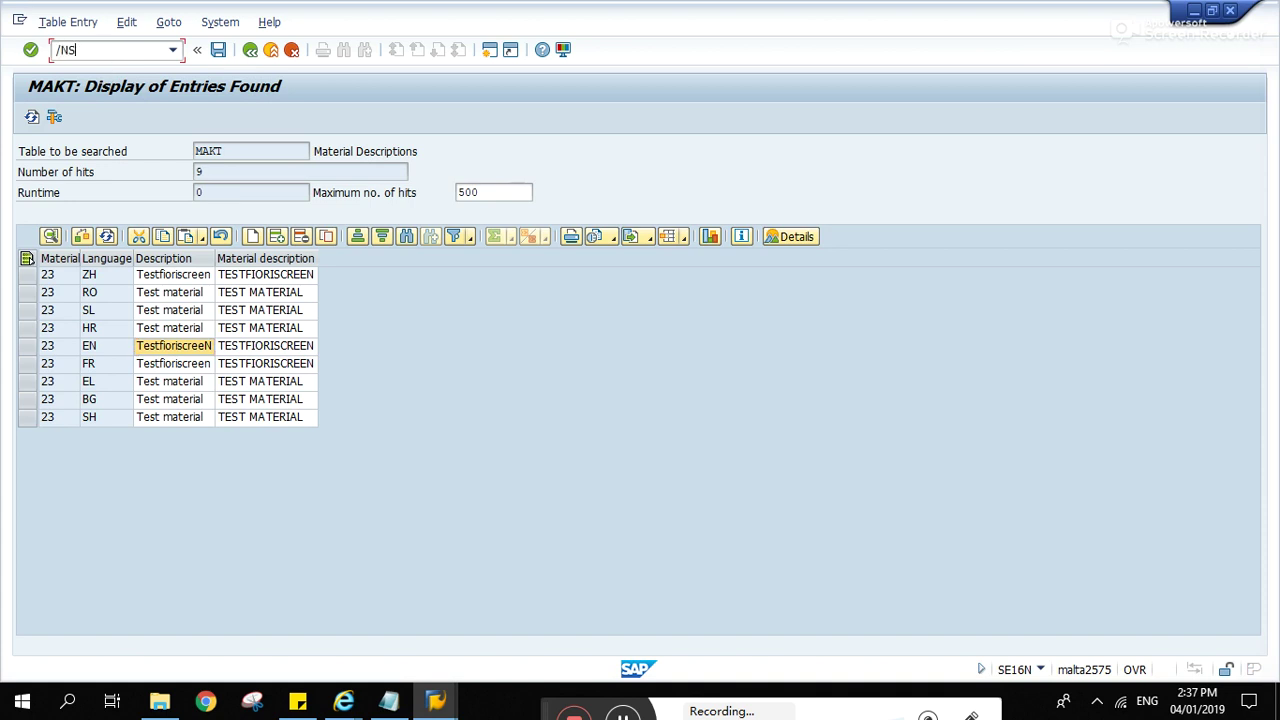
pyautogui.write('/NSE11')
pyautogui.press('Return')
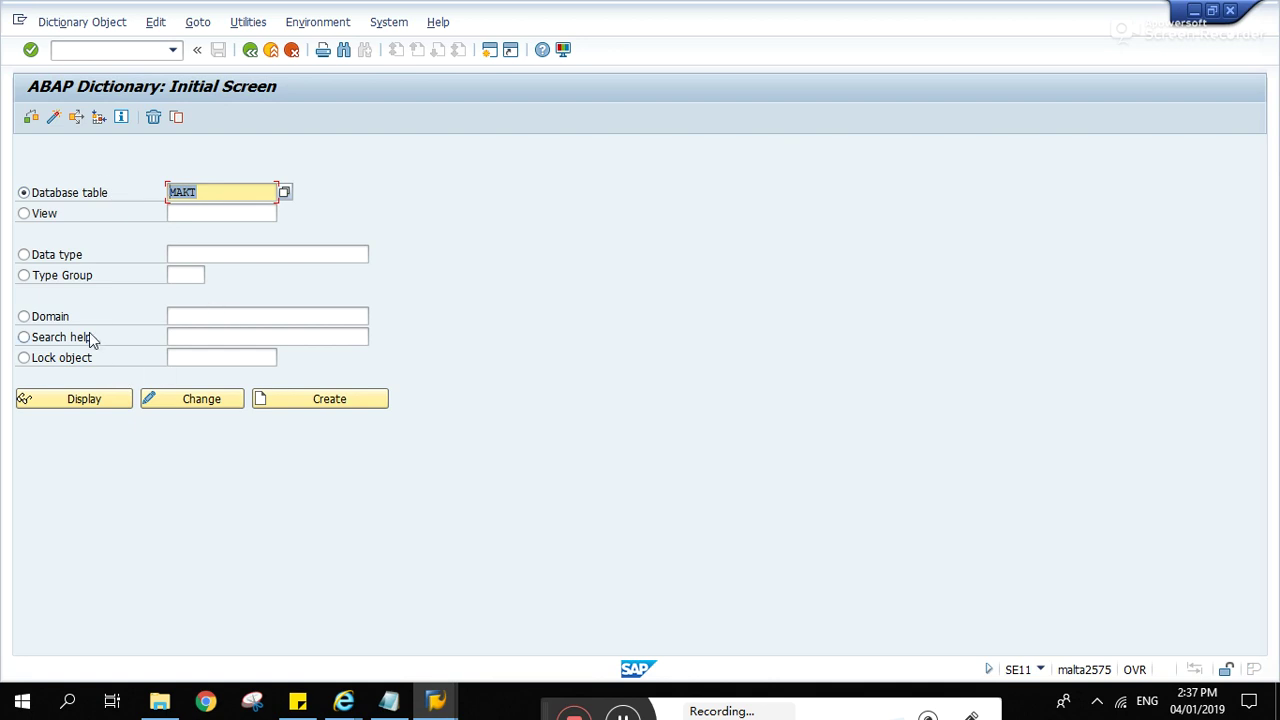
pyautogui.click(86, 399)
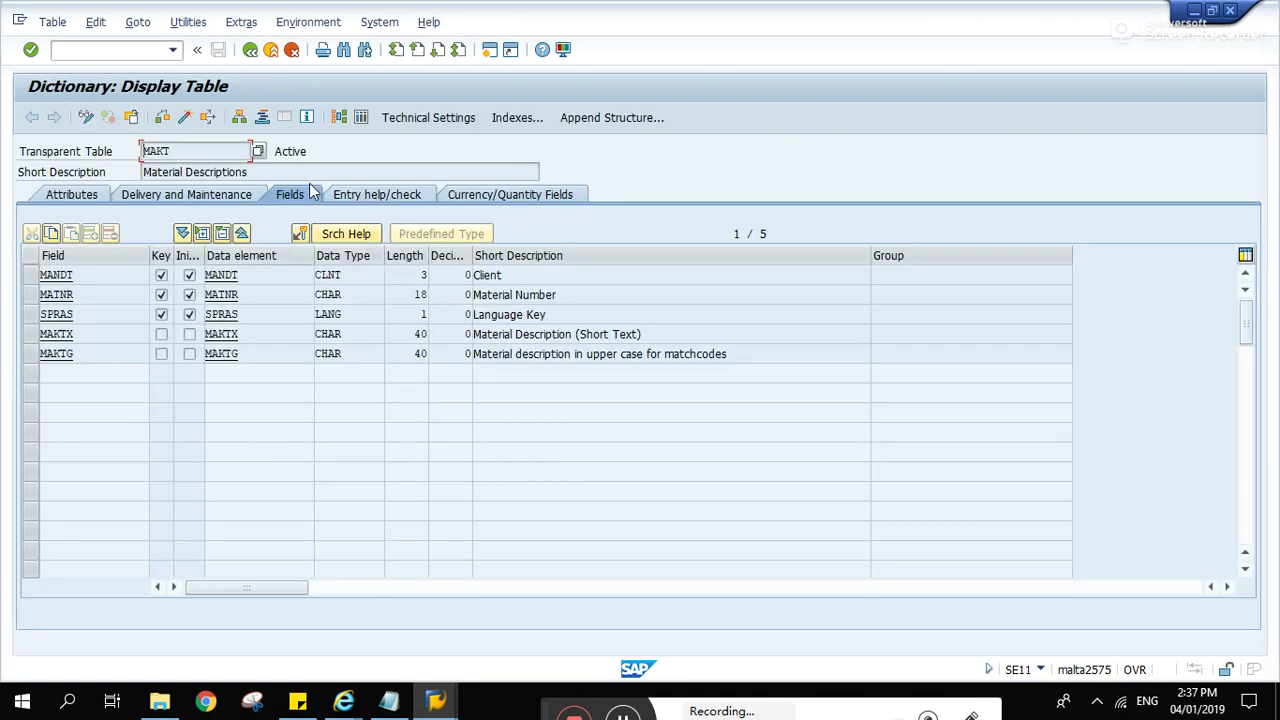
pyautogui.click(360, 117)
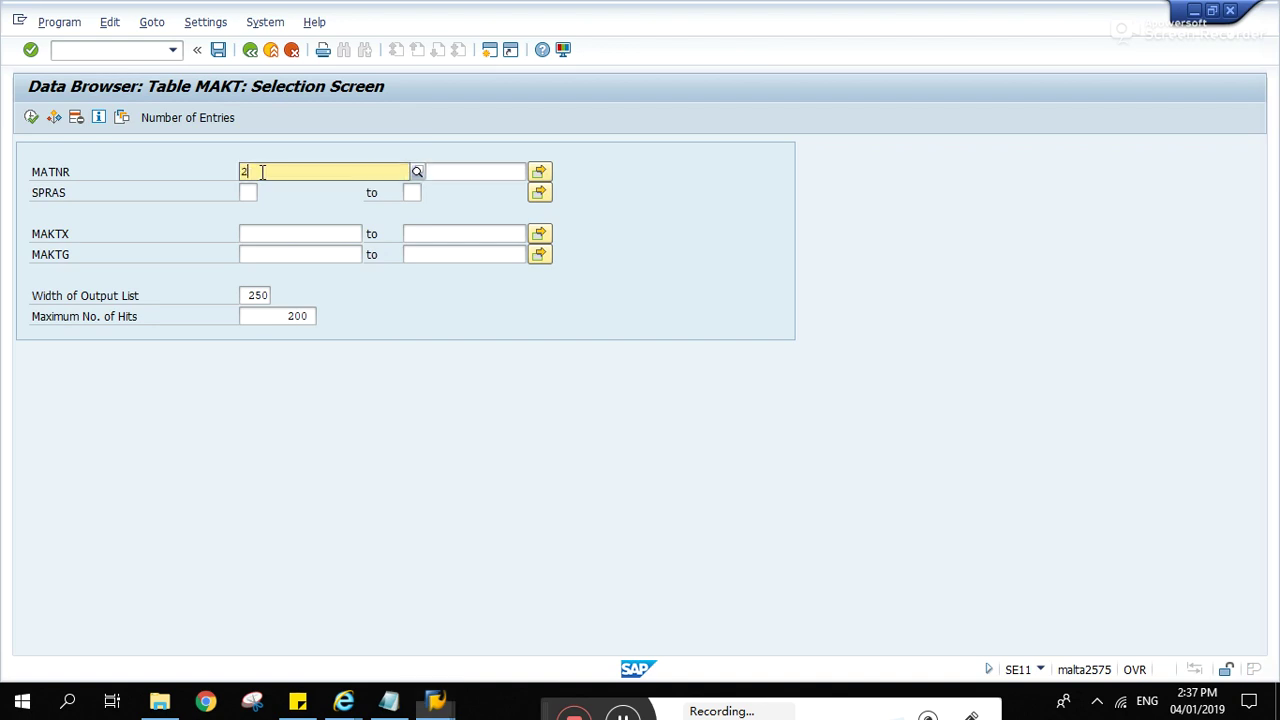
# List MAKT entries for material 23 and open its EN record showing TestfioriscreeN.
pyautogui.write('10')
pyautogui.click(33, 118)
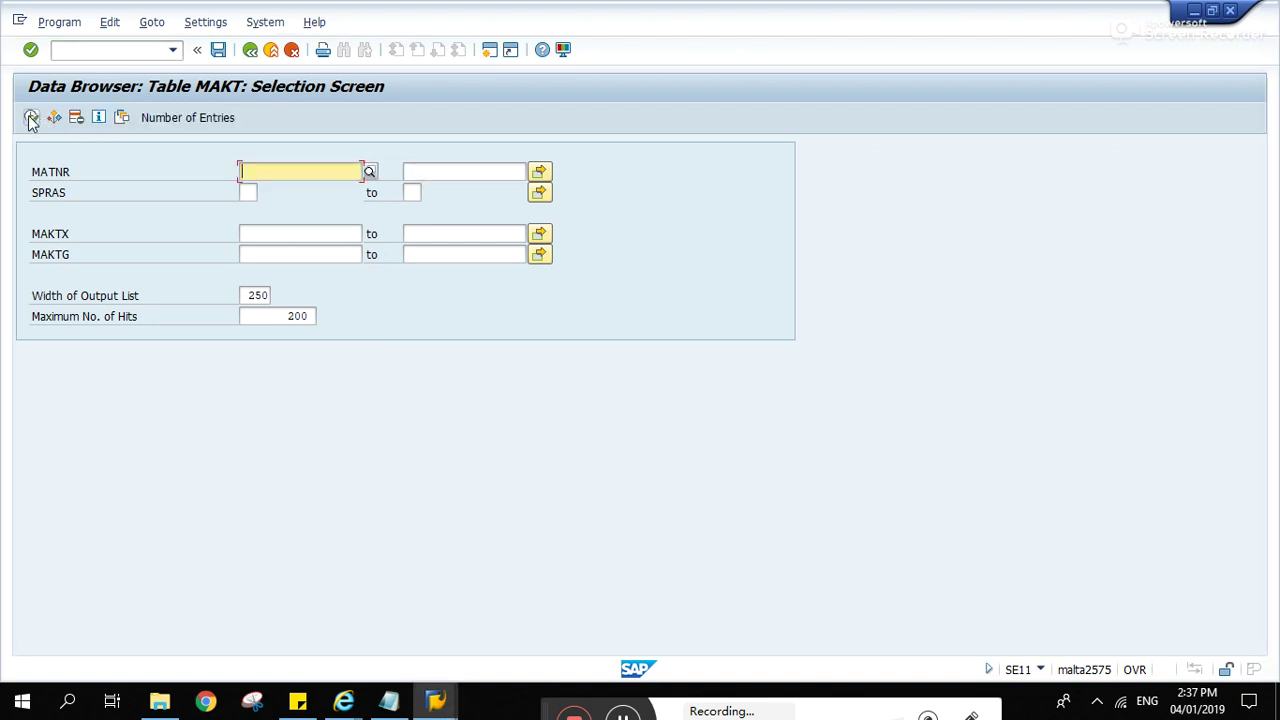
pyautogui.click(31, 117)
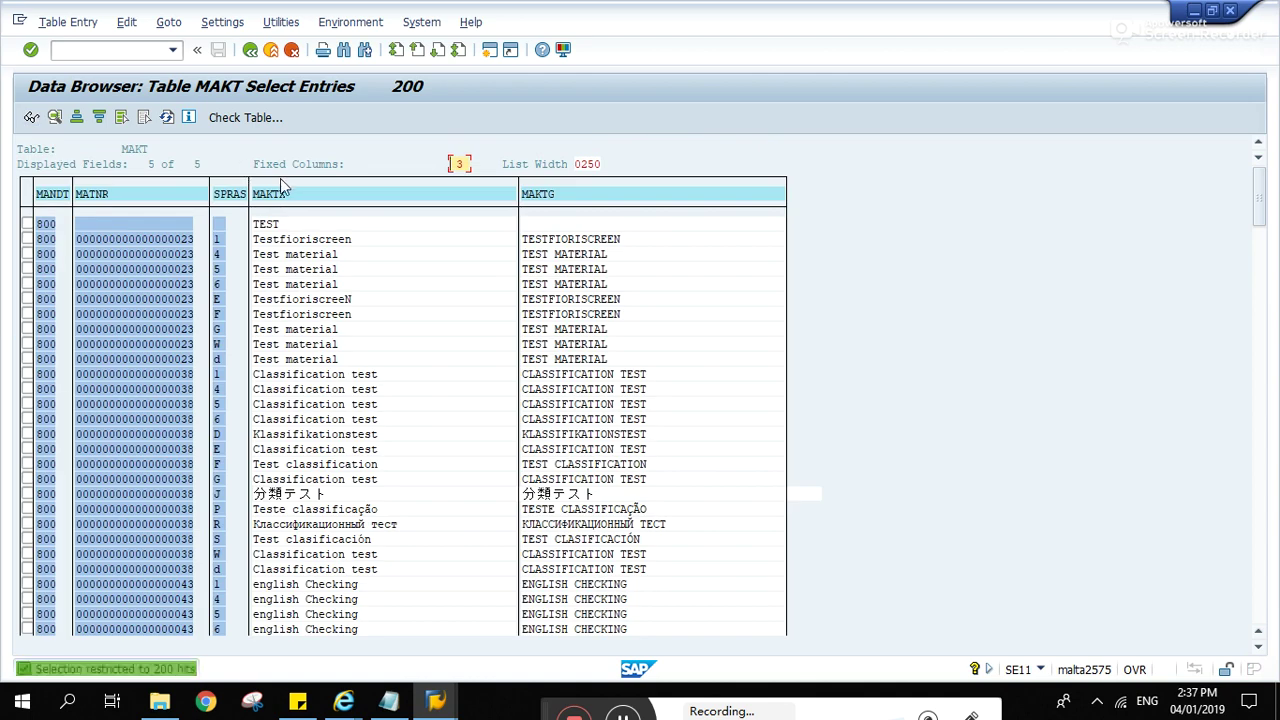
pyautogui.click(250, 49)
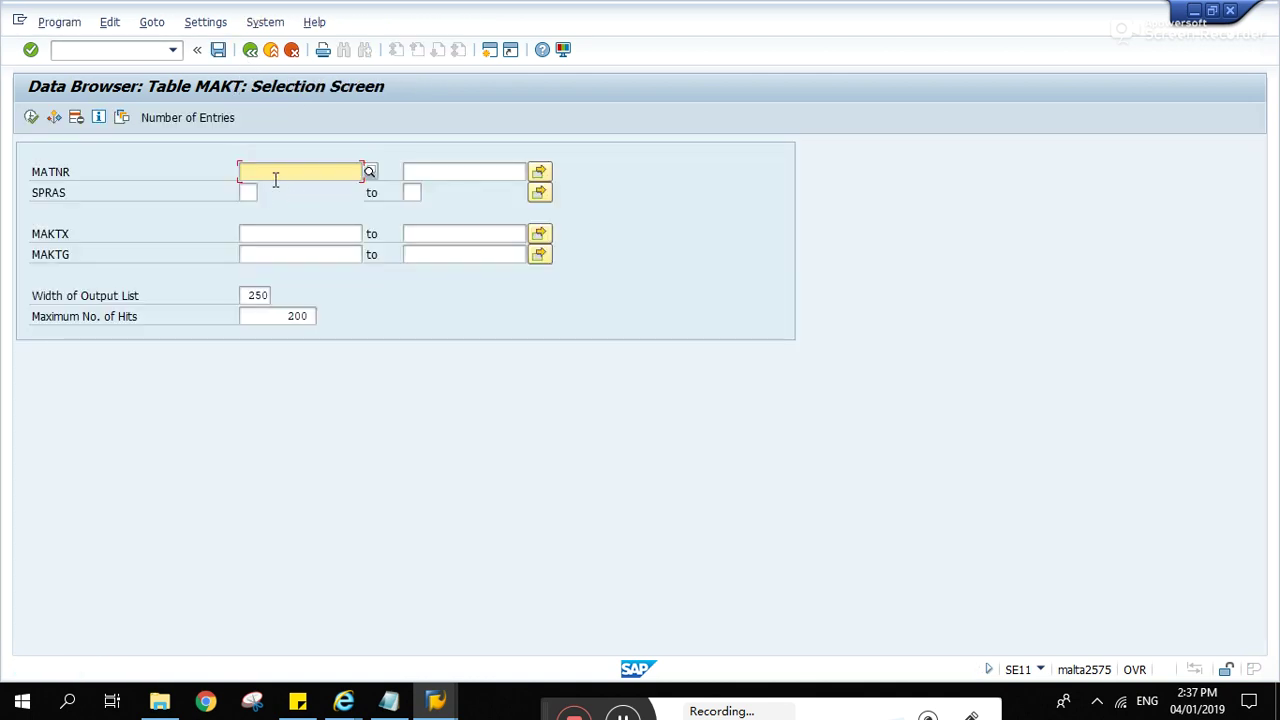
pyautogui.write('23')
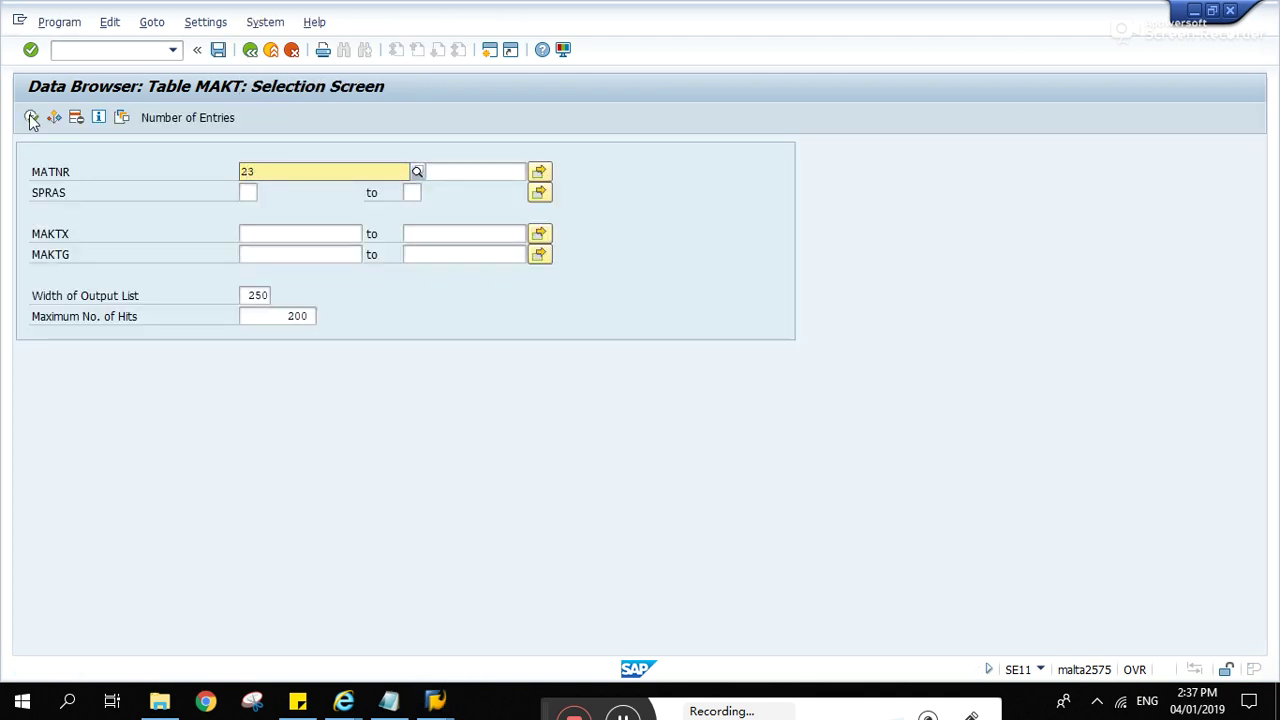
pyautogui.click(31, 117)
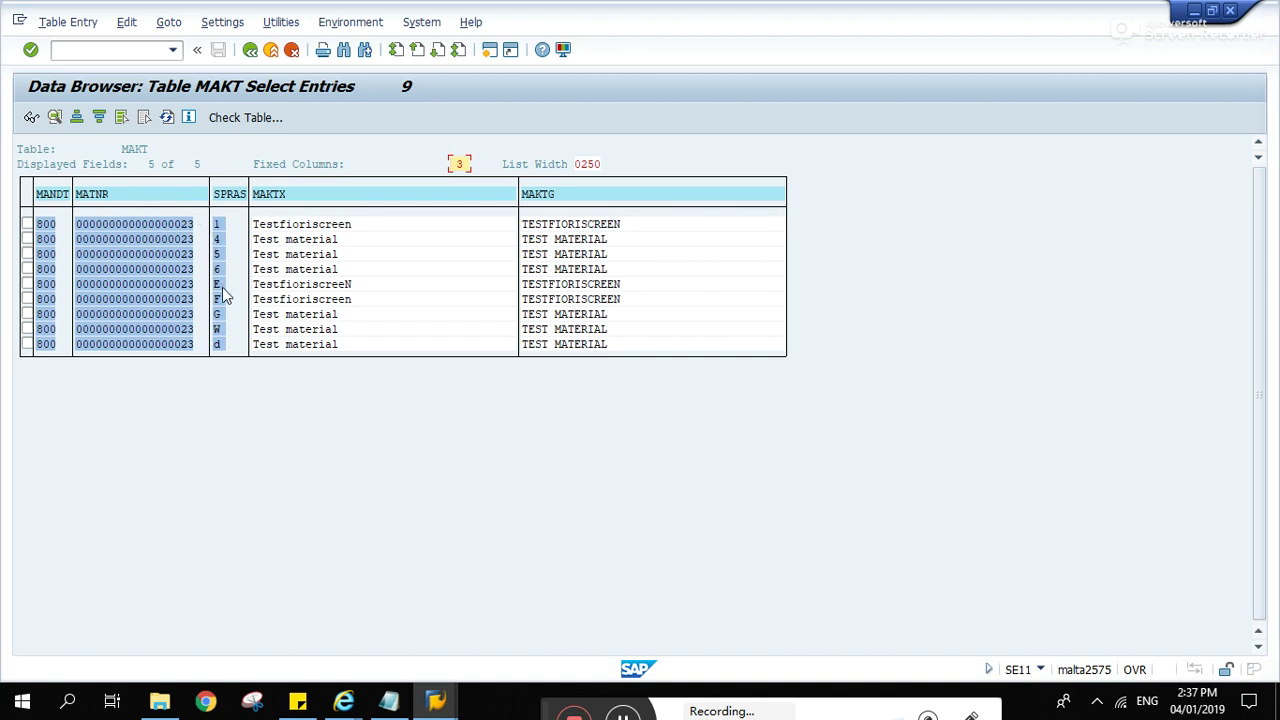
pyautogui.click(226, 194)
# Open material 23's EN description record and start the ABAP Debugger on it with /h.
pyautogui.doubleClick(46, 286)
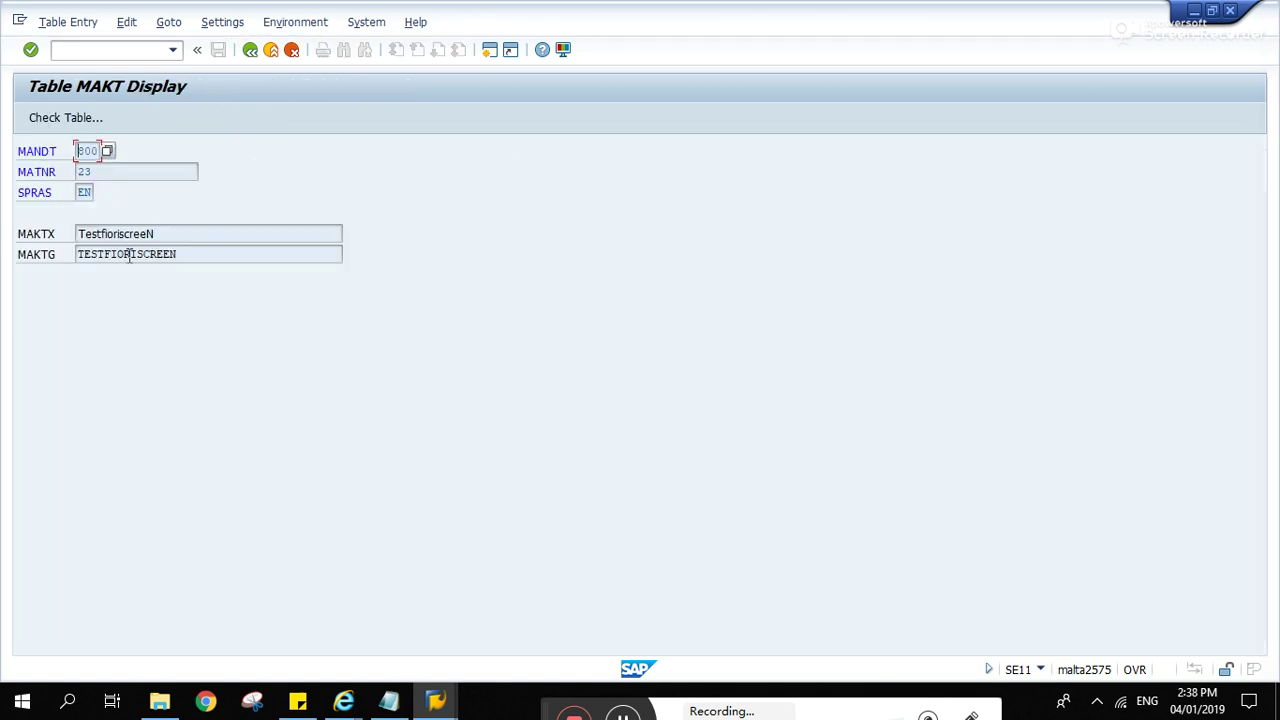
pyautogui.click(121, 52)
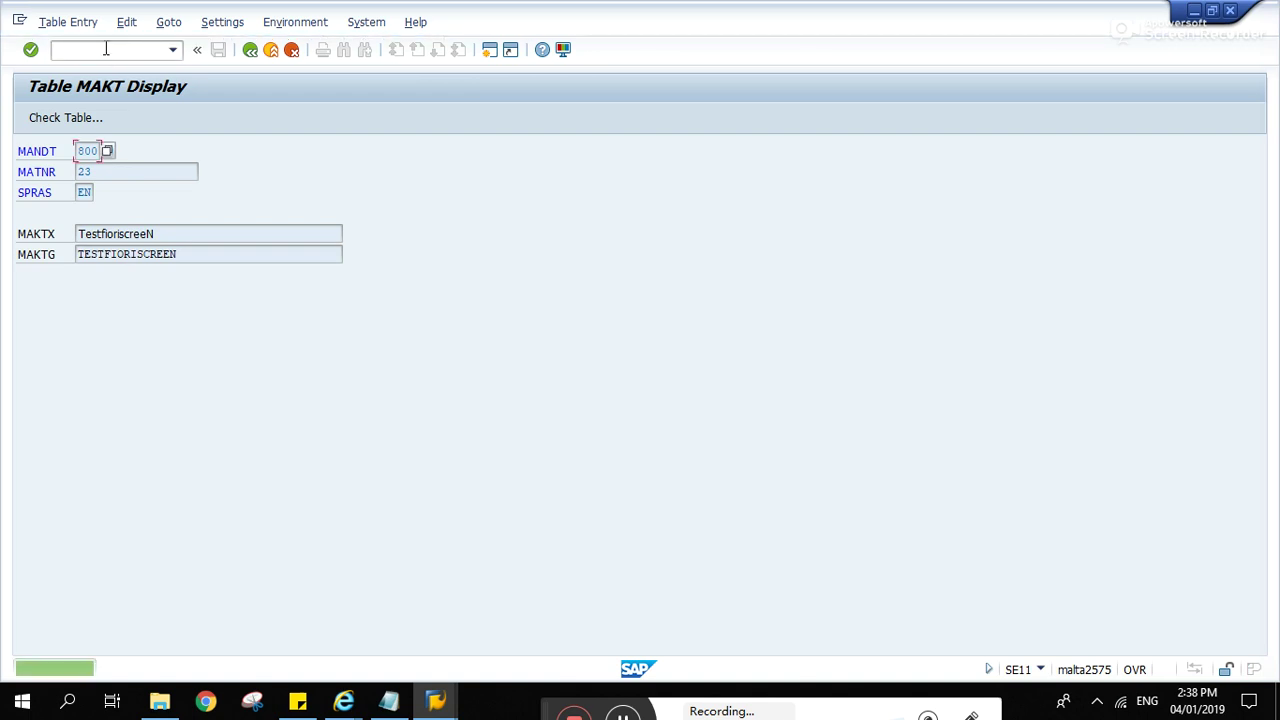
pyautogui.press('Return')
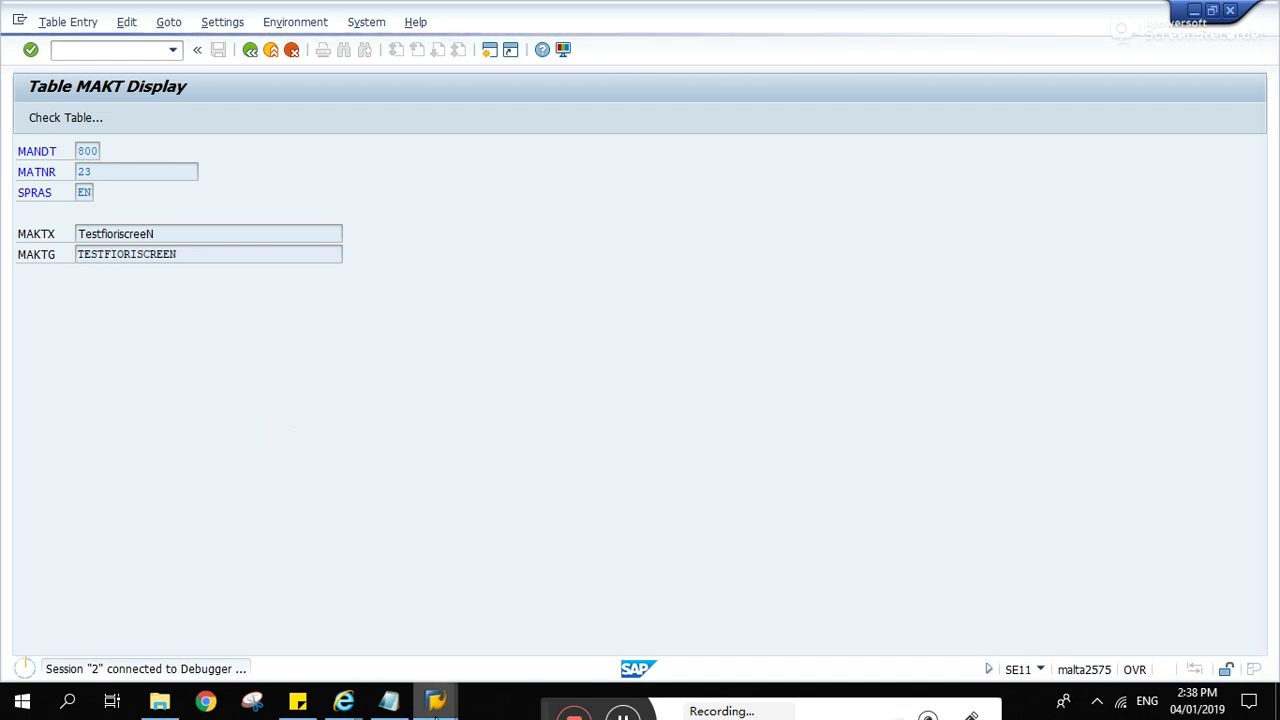
pyautogui.moveTo(436, 706)
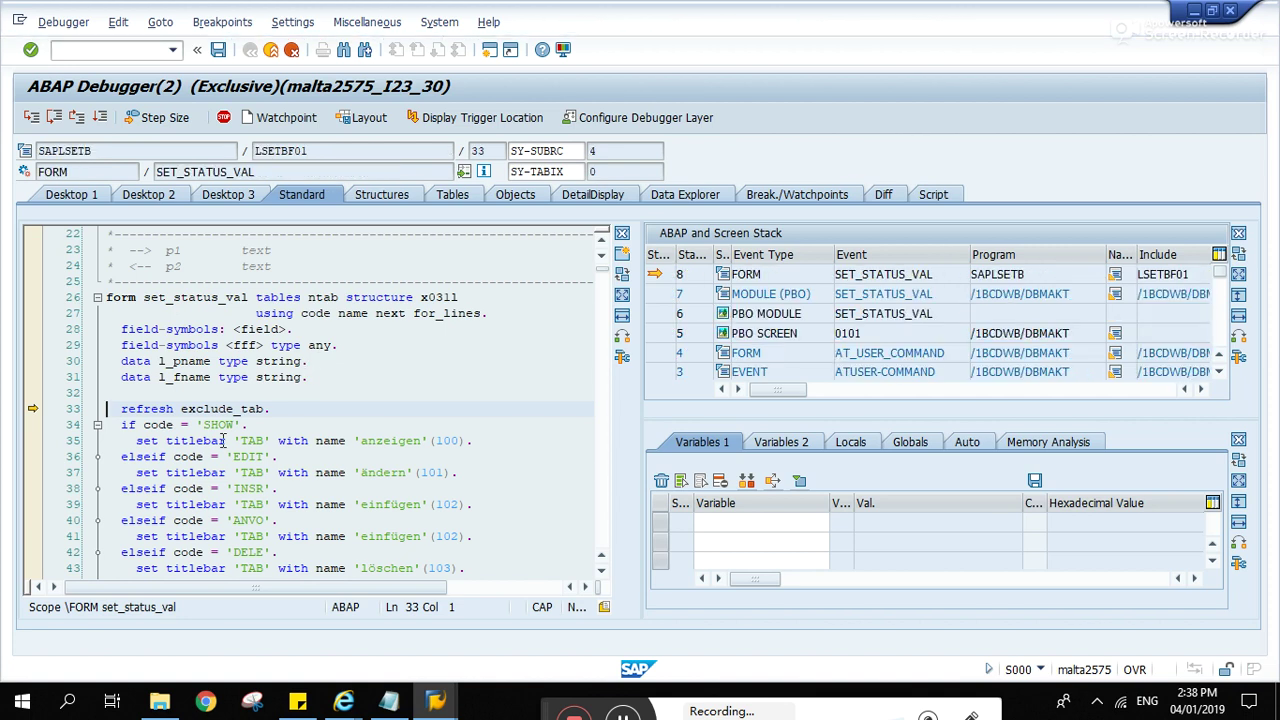
# In the debugger, change the CODE variable from SHOW to EDIT and resume execution.
pyautogui.doubleClick(157, 425)
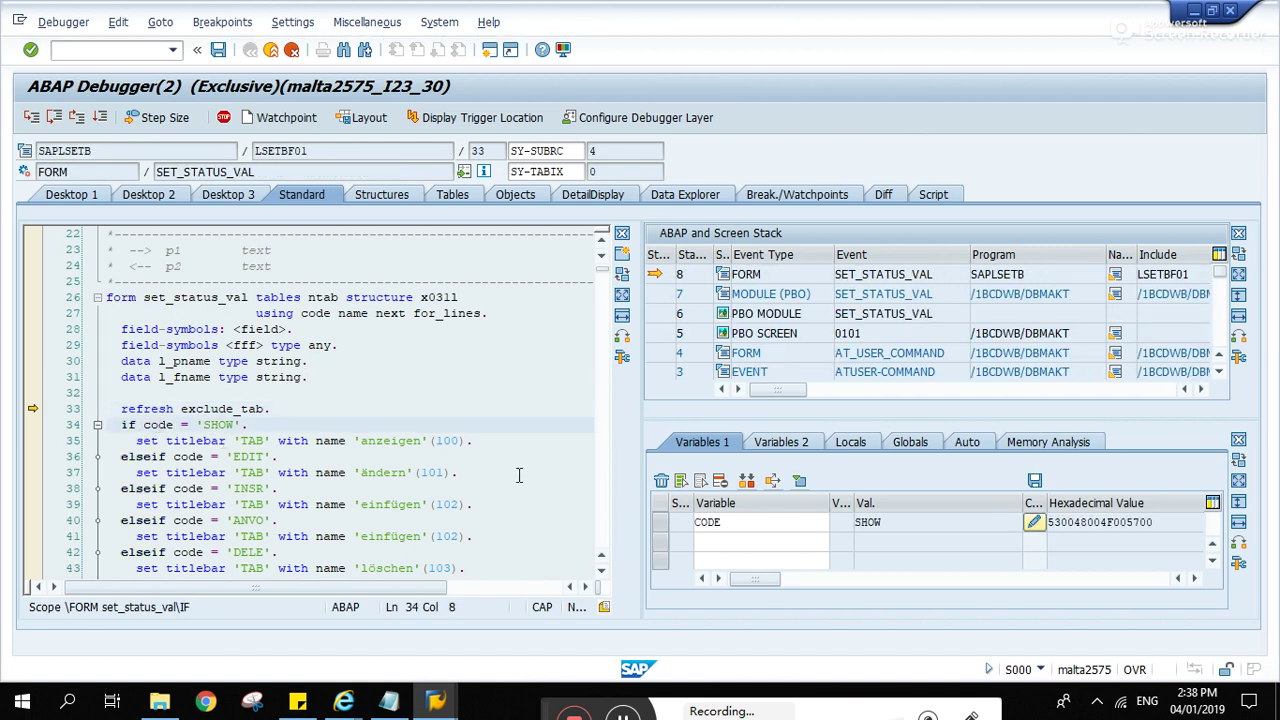
pyautogui.moveTo(762, 526); pyautogui.dragTo(651, 522)
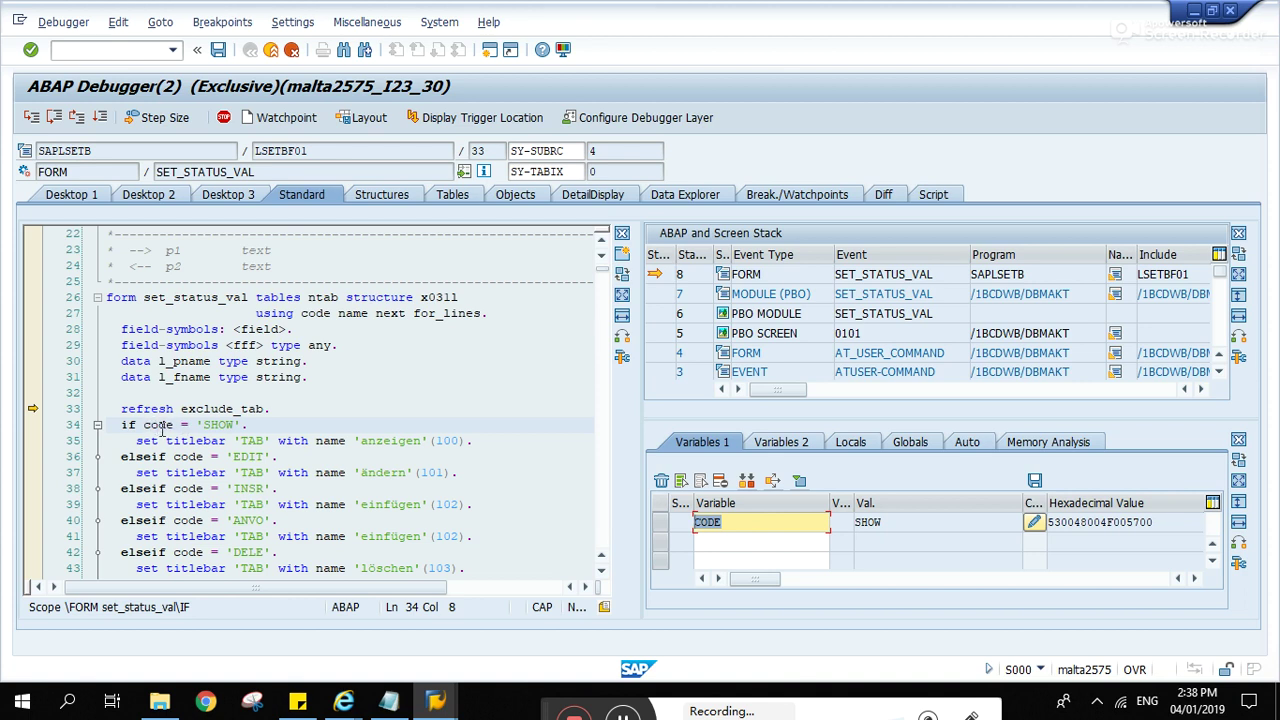
pyautogui.click(1036, 524)
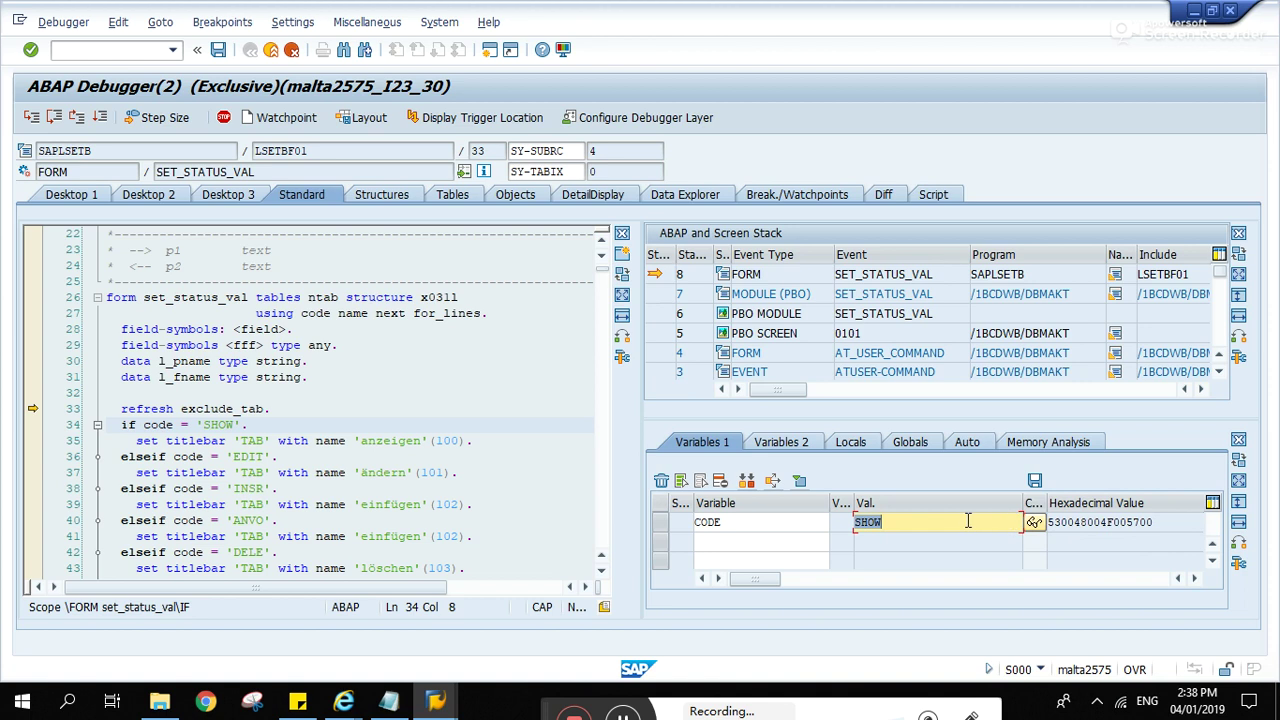
pyautogui.write('ED')
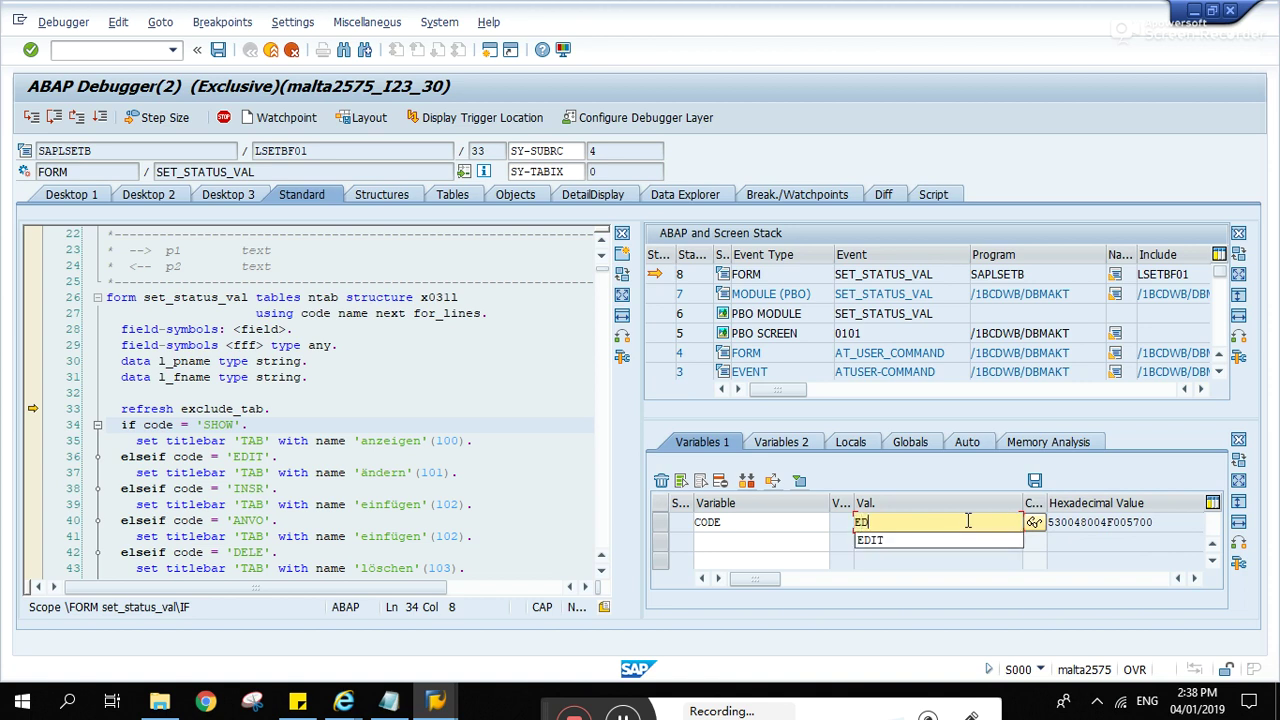
pyautogui.write('IT')
pyautogui.press('Return')
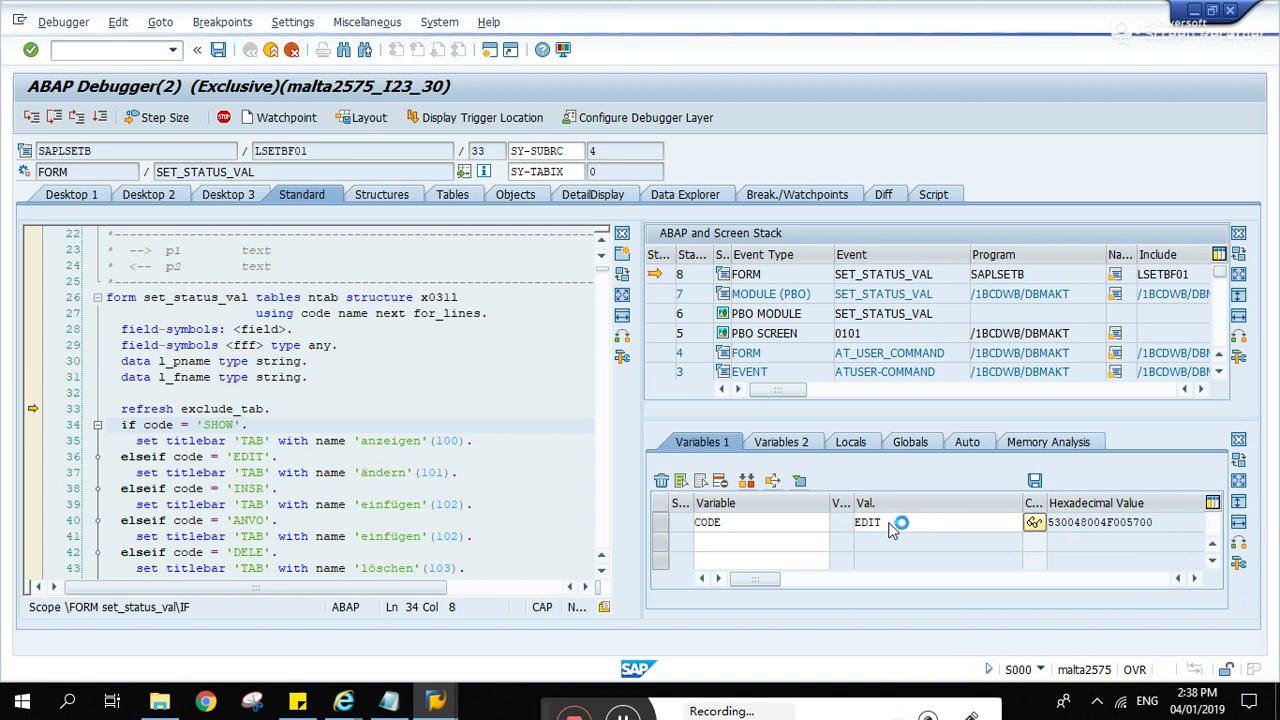
pyautogui.press('F8')
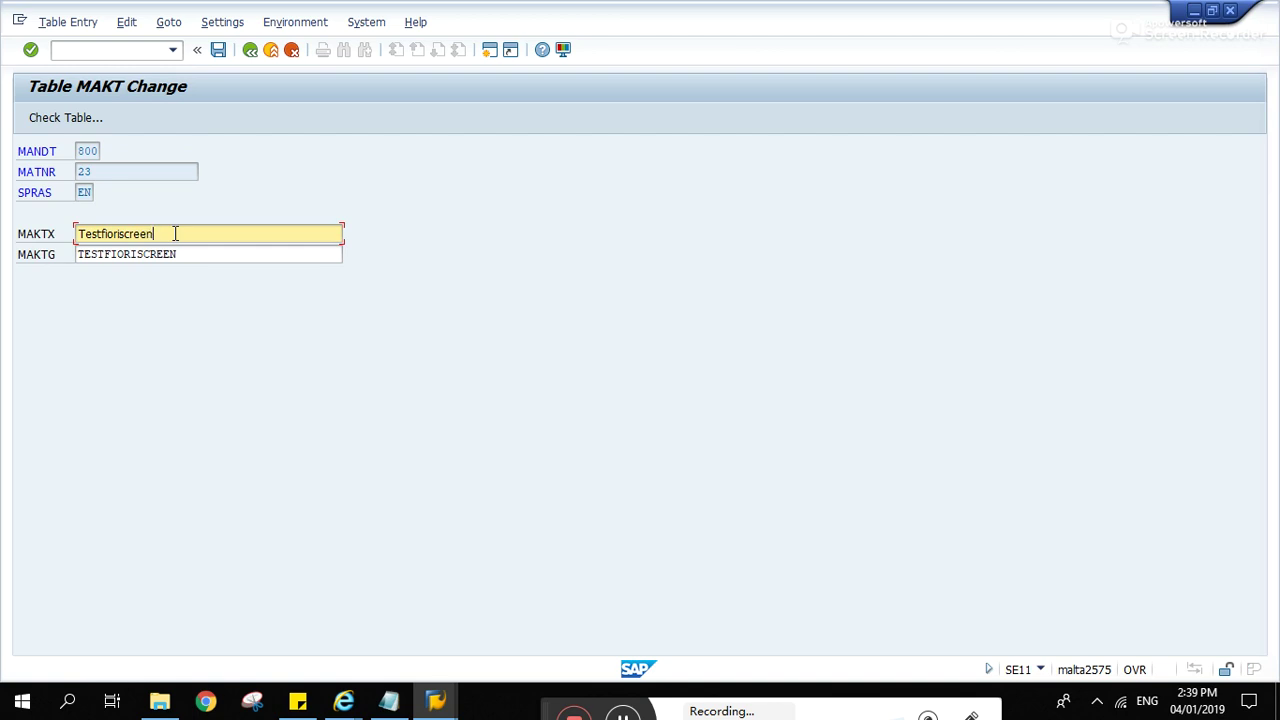
# Save the EN MAKT record as Testfioriscreen and return to the Display Material 23 window.
pyautogui.click(218, 49)
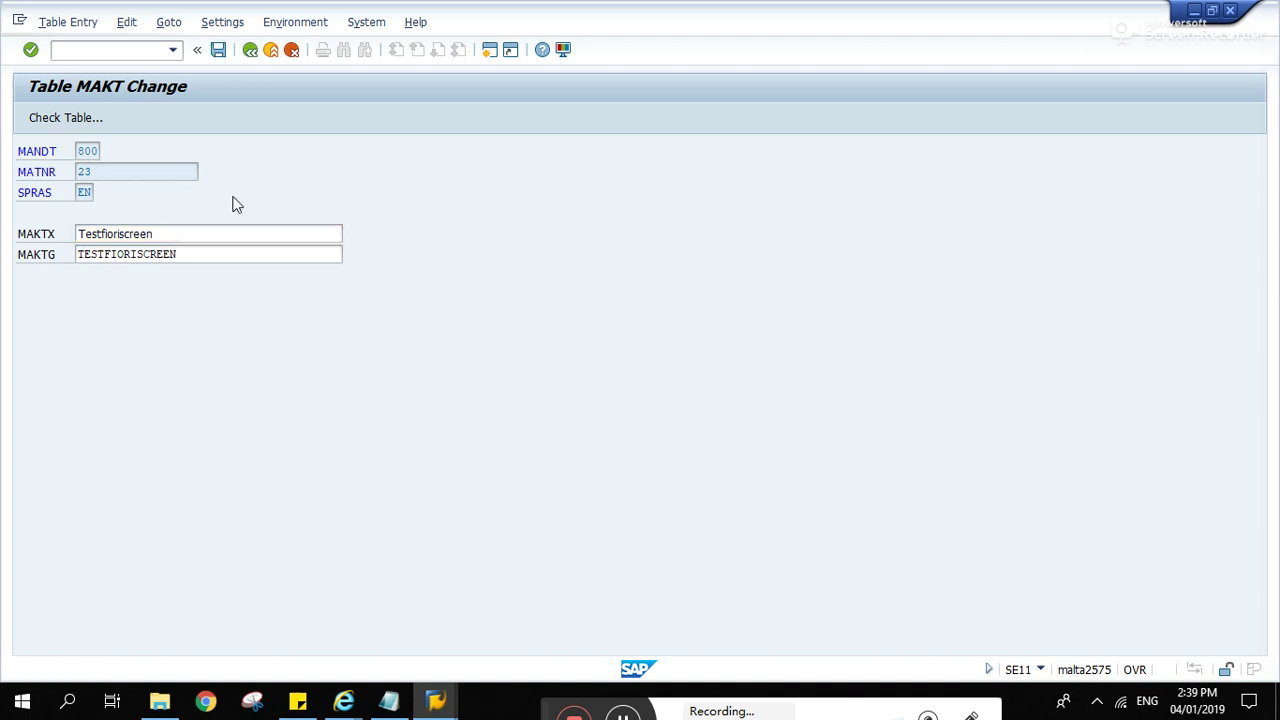
pyautogui.click(436, 700)
pyautogui.click(474, 621)
pyautogui.click(436, 700)
pyautogui.click(271, 645)
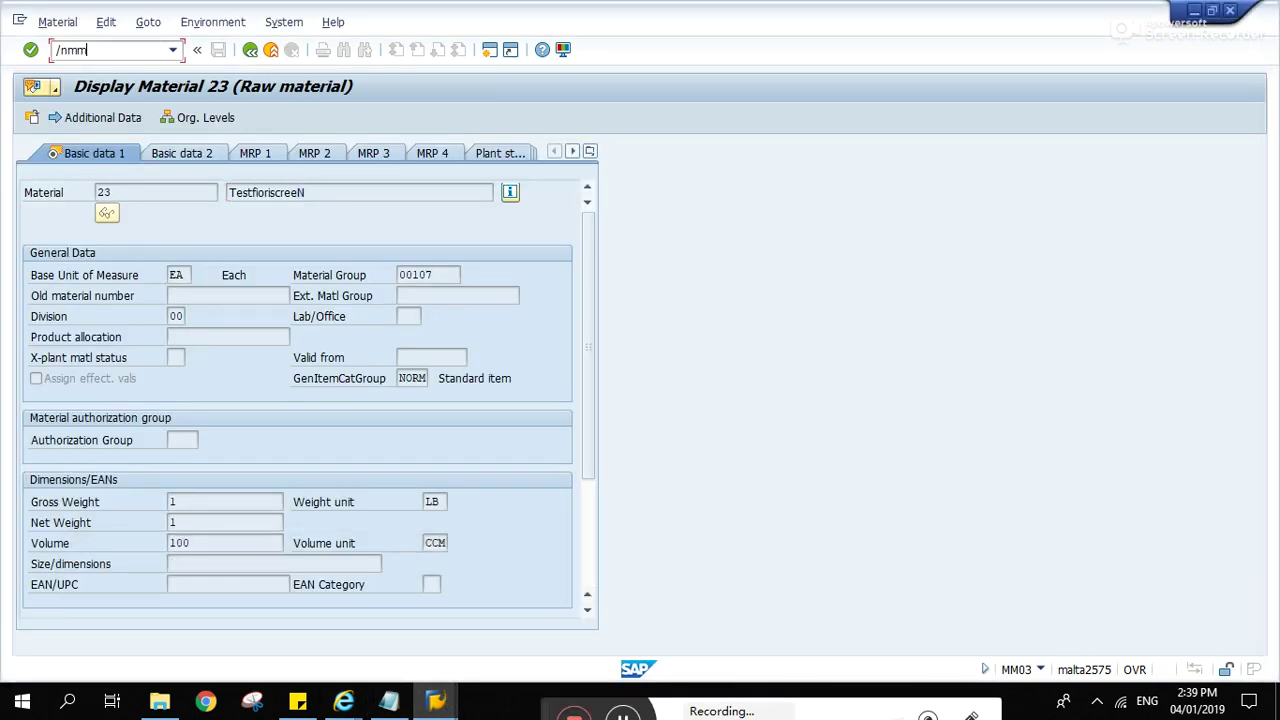
# Redisplay material 23's Basic Data 1 view and check the description reads Testfioriscreen.
pyautogui.press('Return')
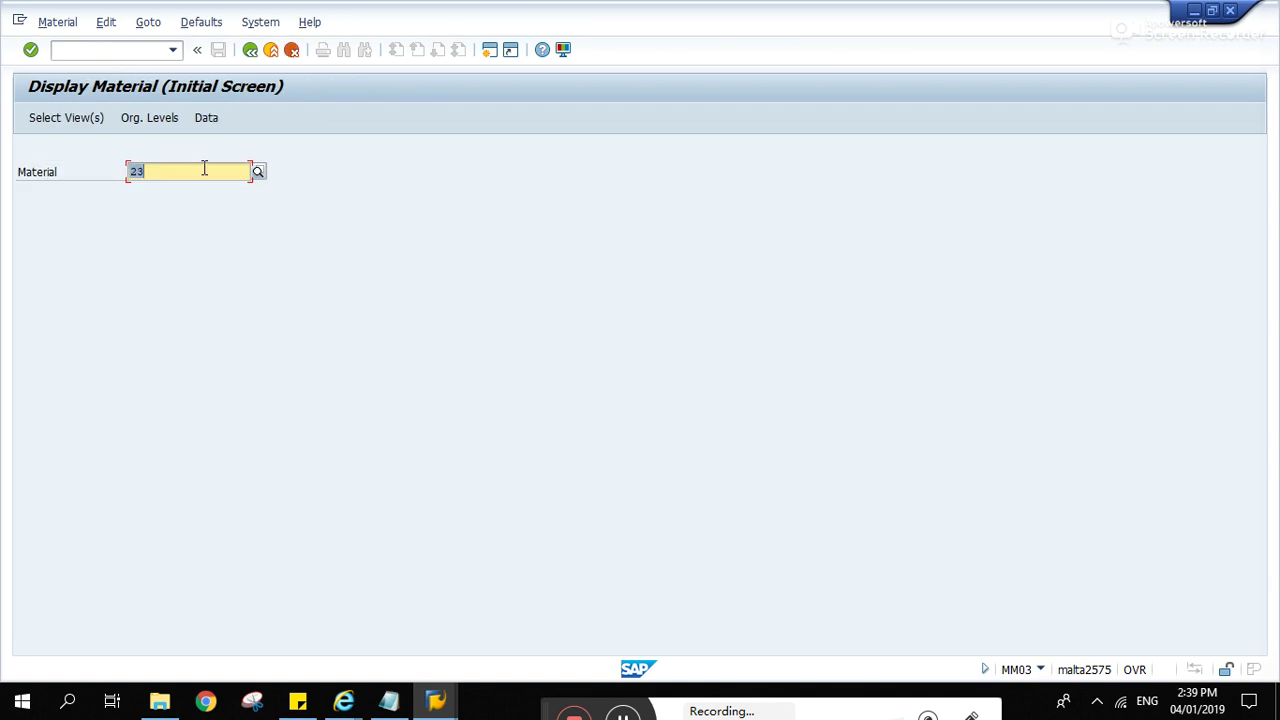
pyautogui.click(47, 125)
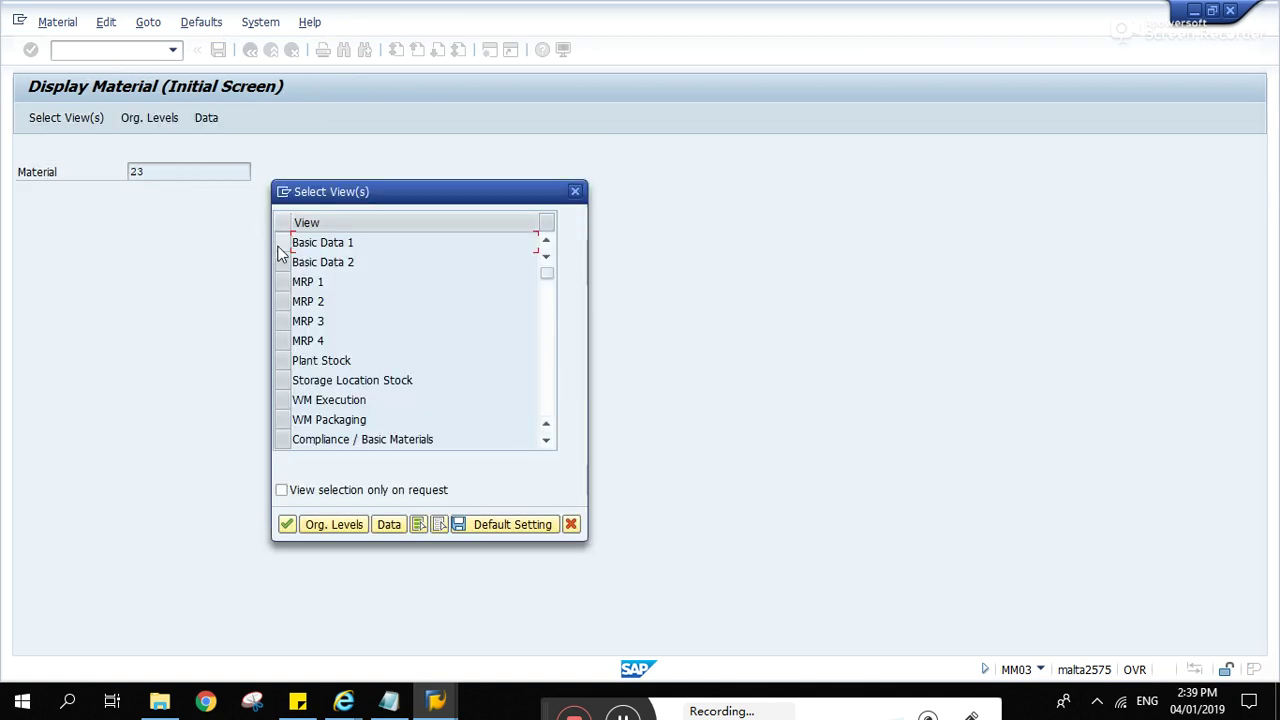
pyautogui.click(283, 243)
pyautogui.click(288, 526)
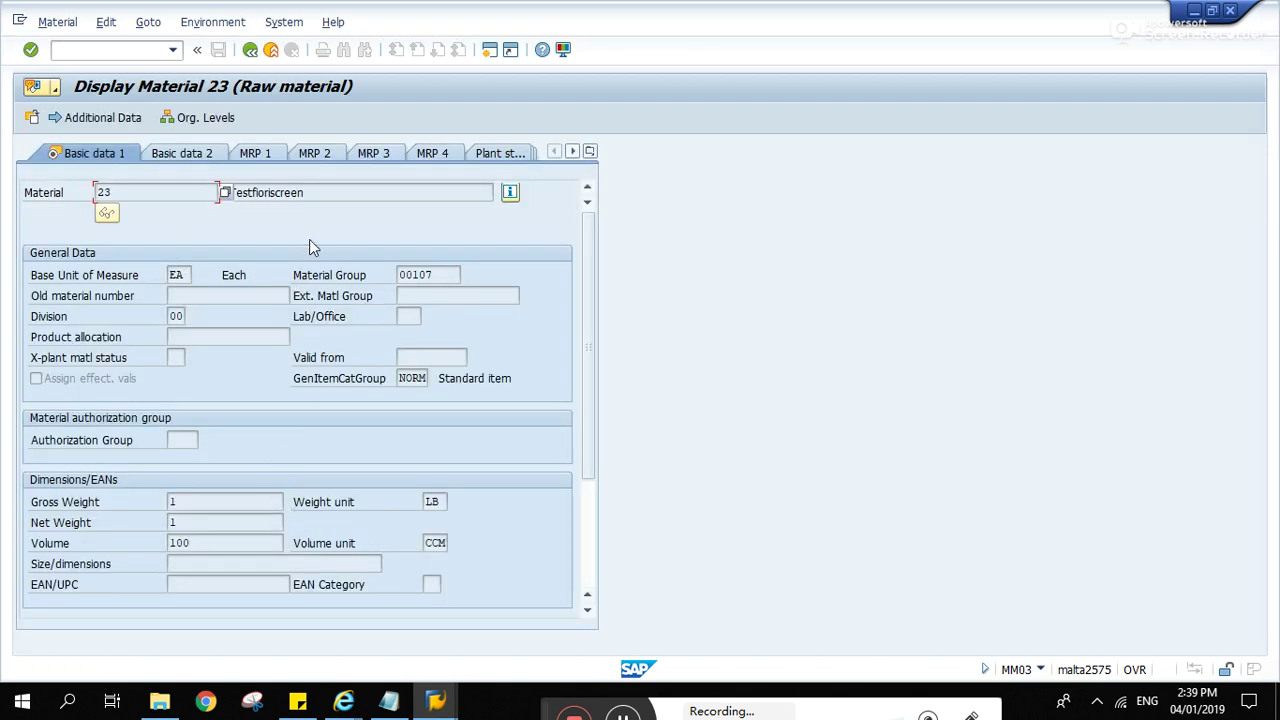
pyautogui.click(298, 194)
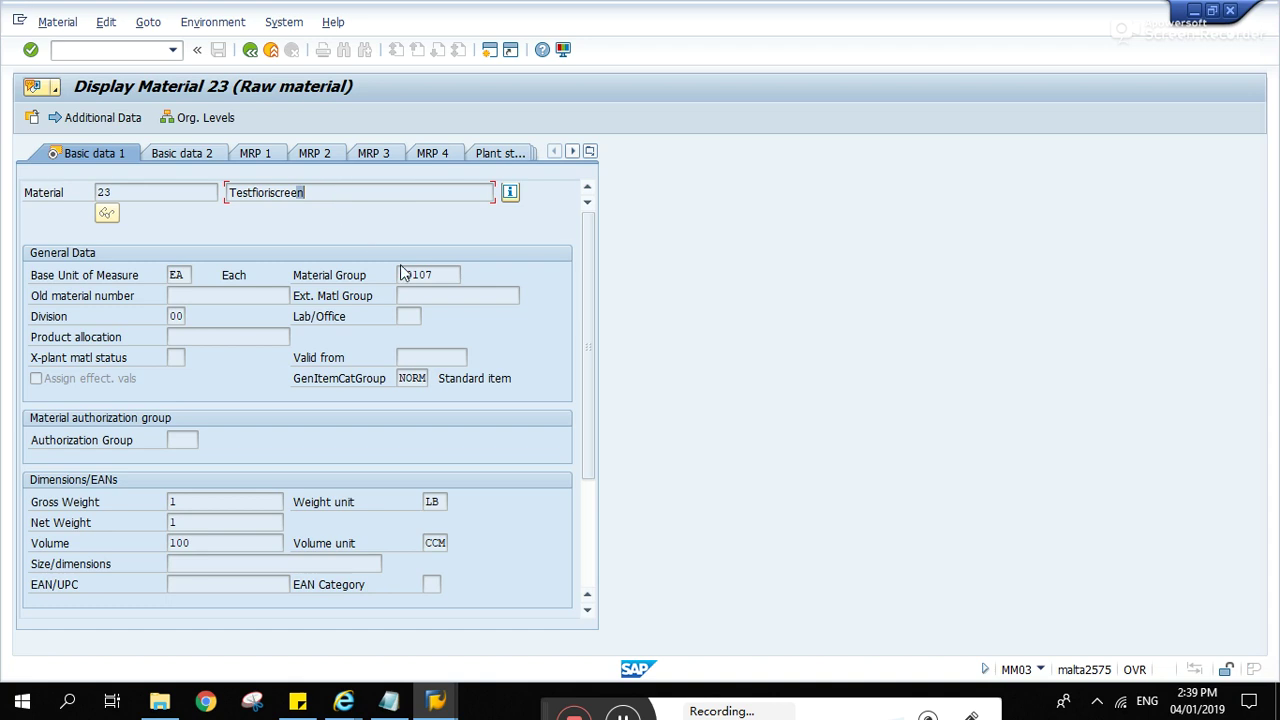